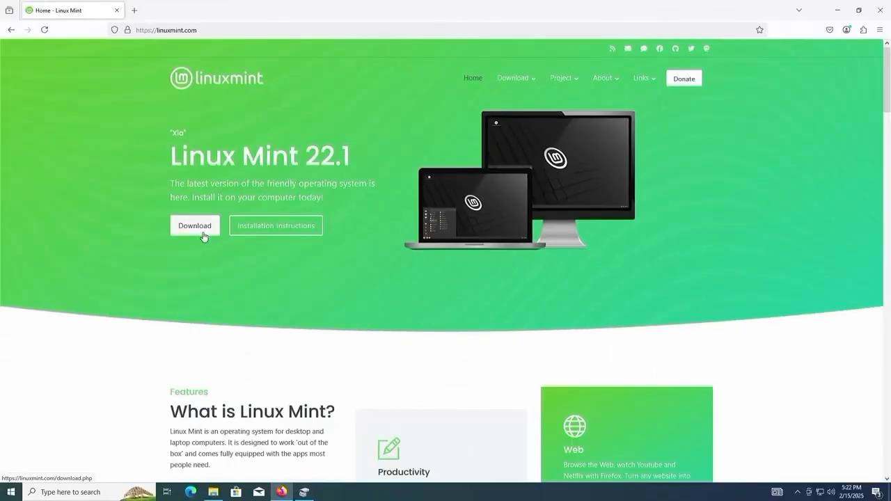
# Step: Open the Linux Mint 22.1 Cinnamon Edition download page and bring up its list of download mirrors
pyautogui.click(202, 235)
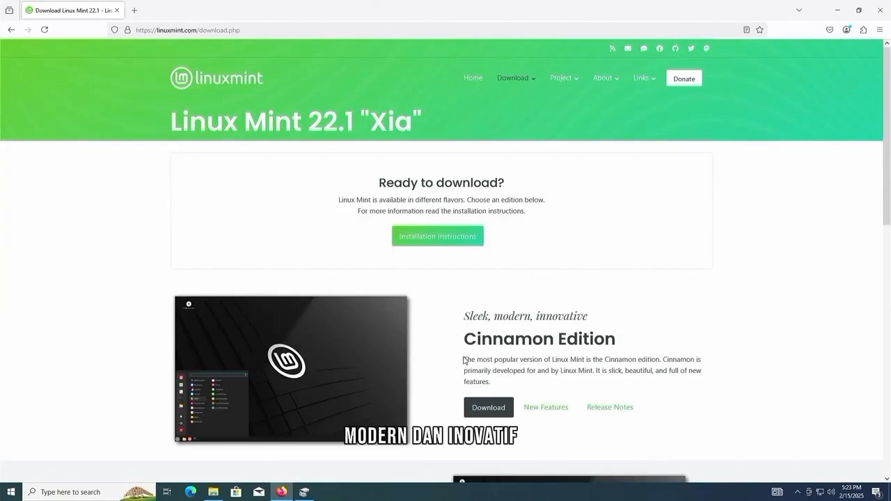
pyautogui.scroll(-2, 462, 360)
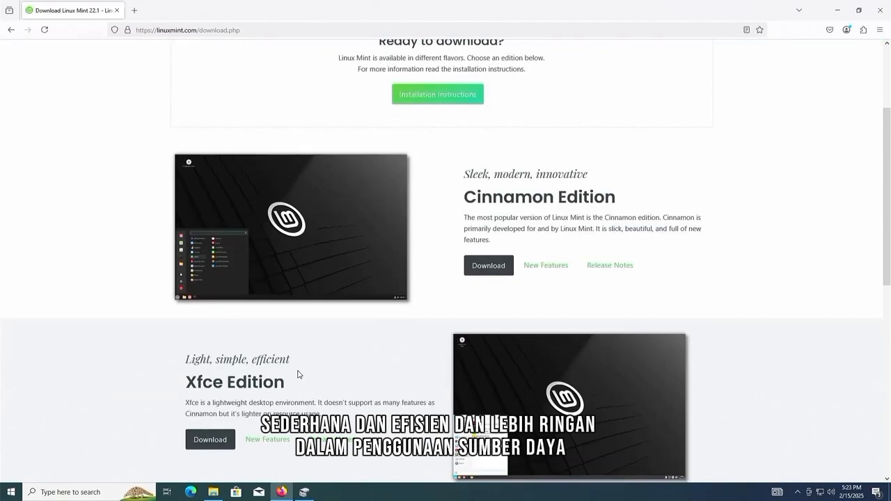
pyautogui.scroll(-3, 298, 374)
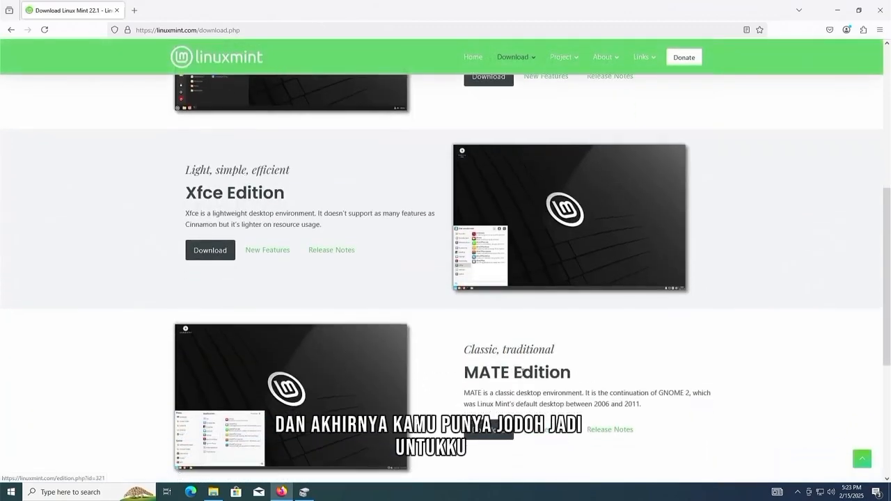
pyautogui.scroll(5, 512, 376)
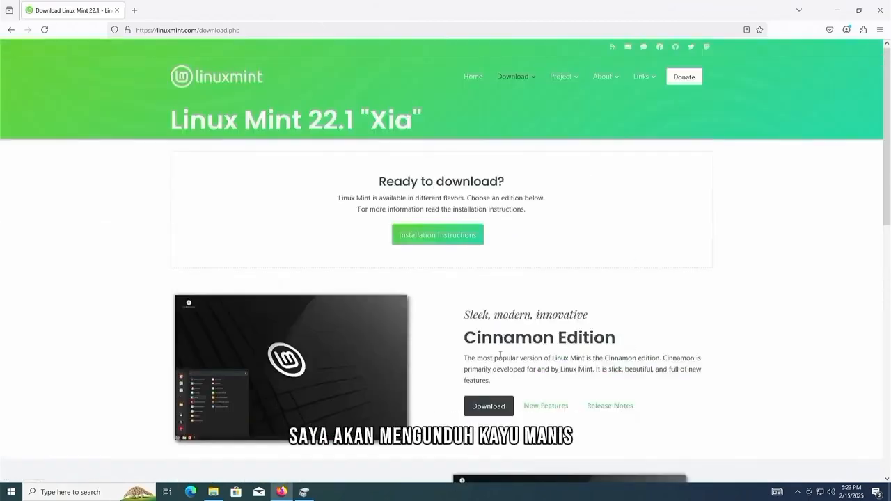
pyautogui.click(489, 406)
pyautogui.scroll(-5, 460, 374)
pyautogui.scroll(-2, 447, 372)
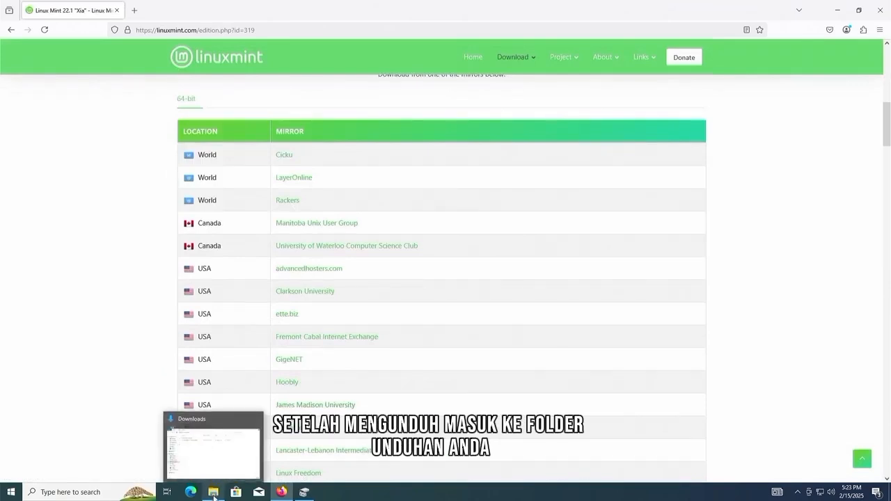
# Step: Switch to File Explorer and mount the linuxmint-22.1-cinnamon-64bit disc image from Downloads, allowing it to open despite the security warning
pyautogui.click(213, 496)
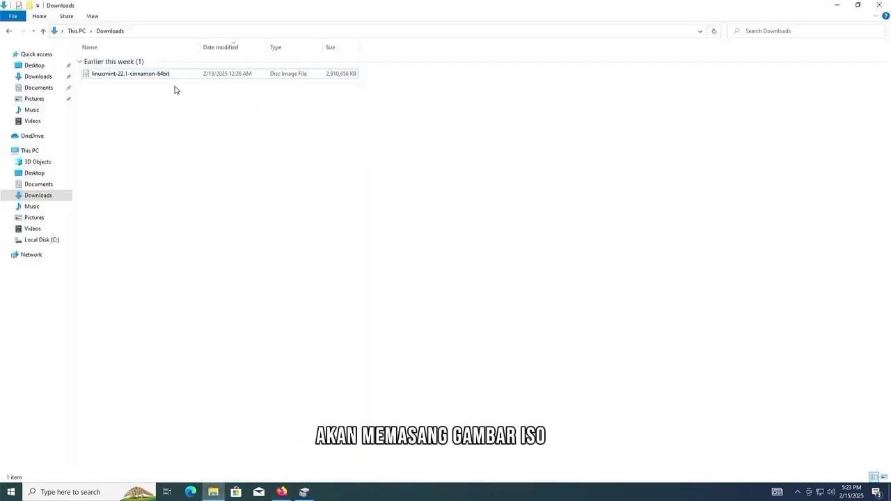
pyautogui.click(156, 75)
pyautogui.rightClick(156, 78)
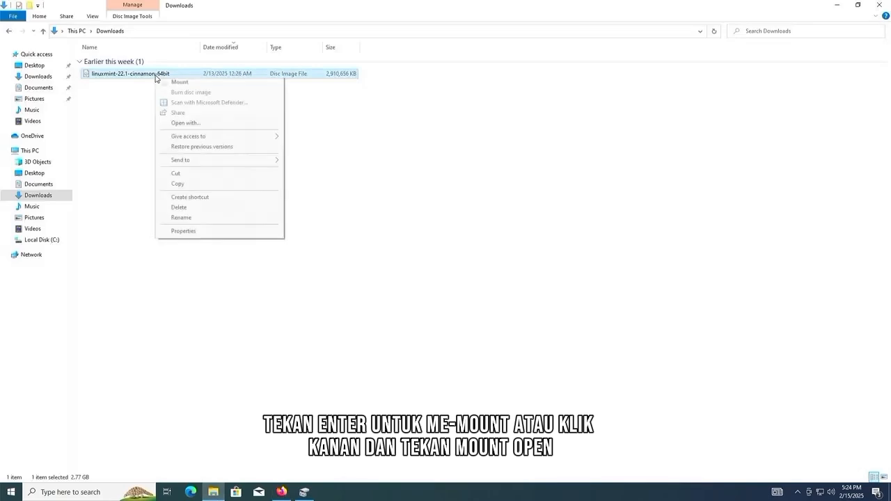
pyautogui.click(174, 82)
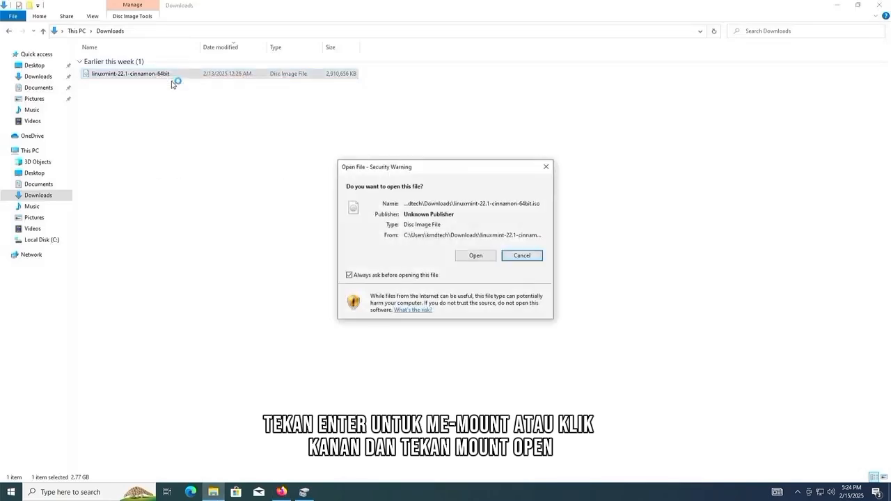
pyautogui.click(480, 255)
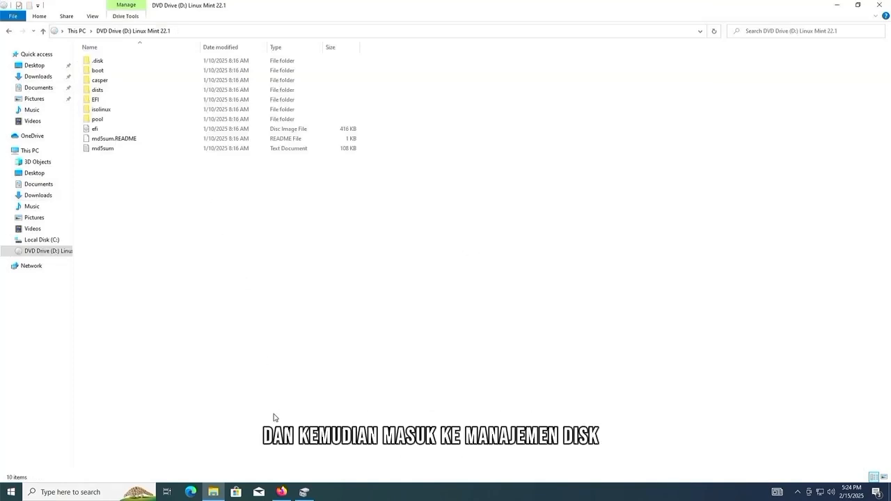
# Step: Switch to Disk Management and shrink the C: volume by 103000 MB
pyautogui.click(304, 492)
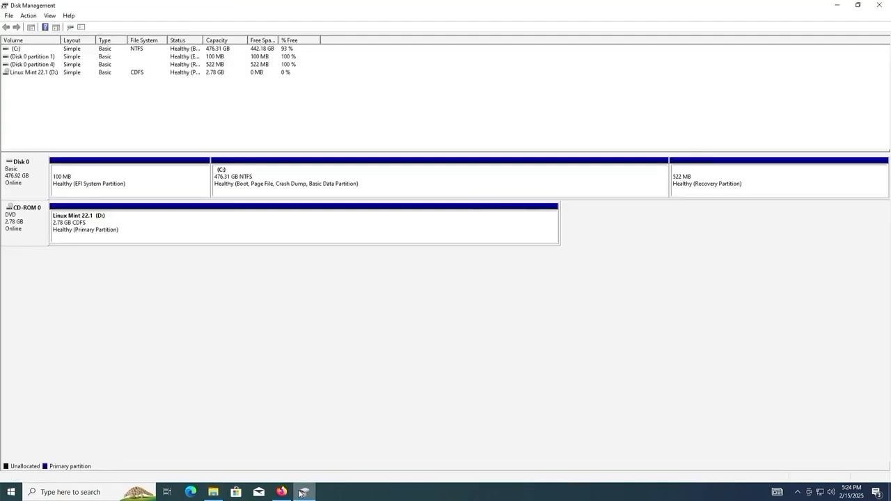
pyautogui.click(369, 182)
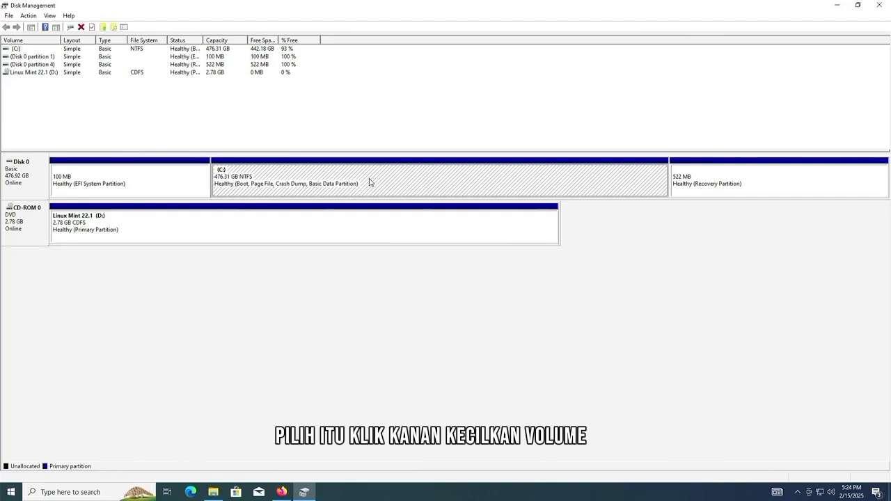
pyautogui.rightClick(369, 182)
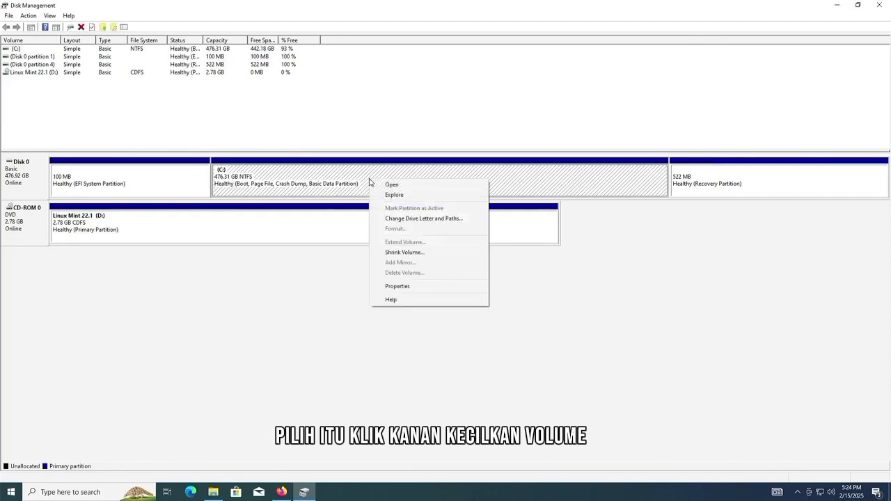
pyautogui.click(414, 252)
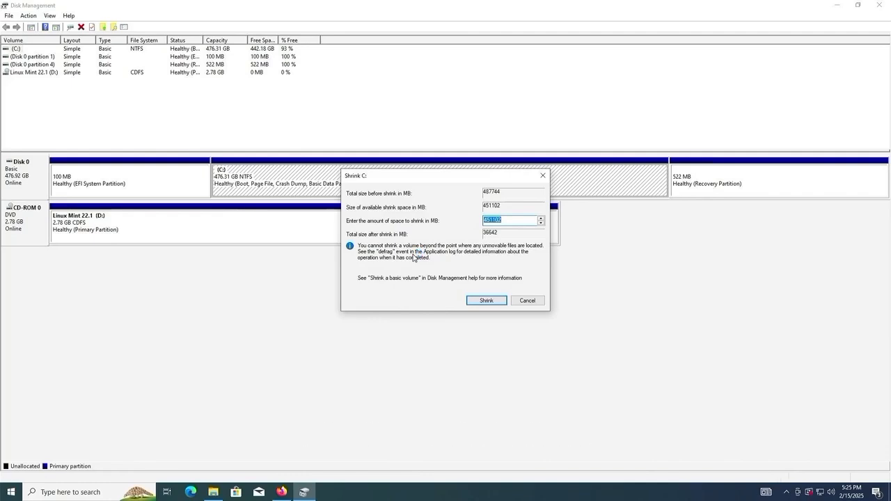
pyautogui.write('103000')
pyautogui.click(497, 301)
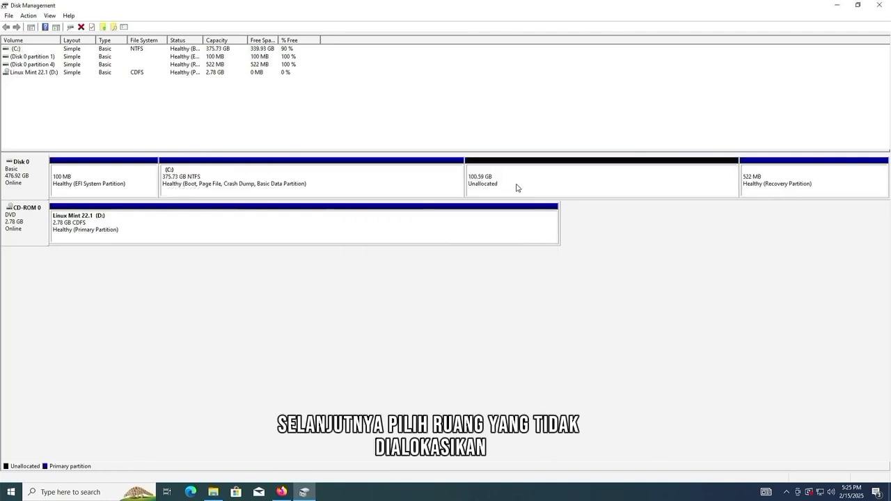
# Step: Start a new simple volume of 3000 MB in the unallocated space on Disk 0, assigning drive letter F
pyautogui.click(517, 188)
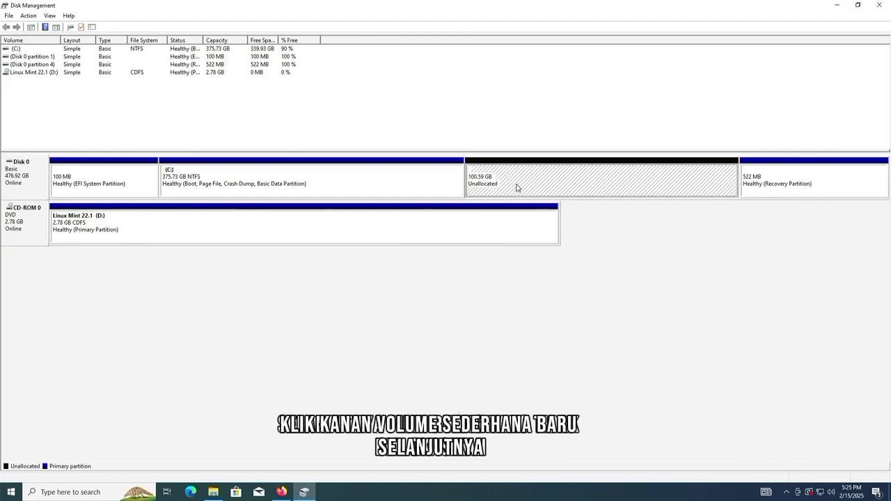
pyautogui.rightClick(517, 186)
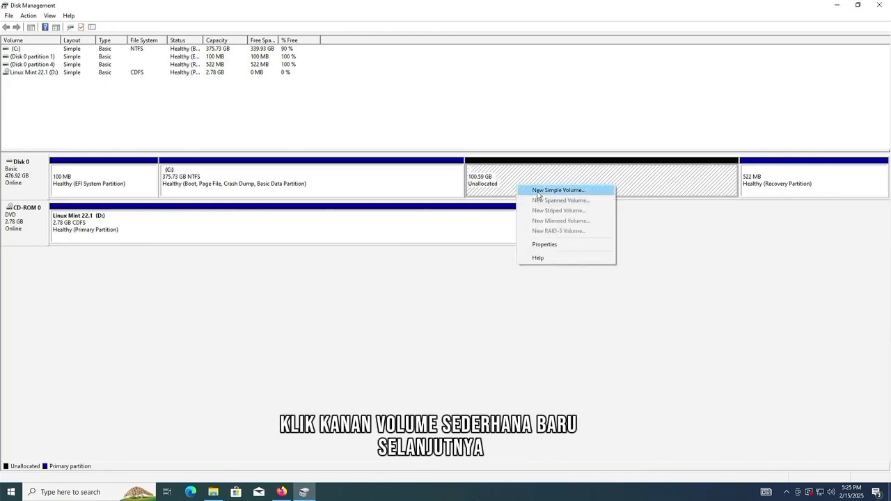
pyautogui.click(537, 190)
pyautogui.click(176, 217)
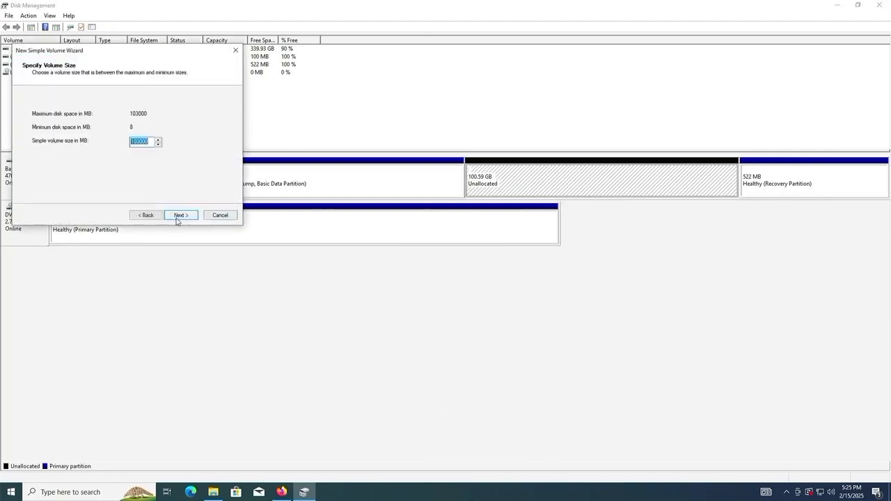
pyautogui.write('3')
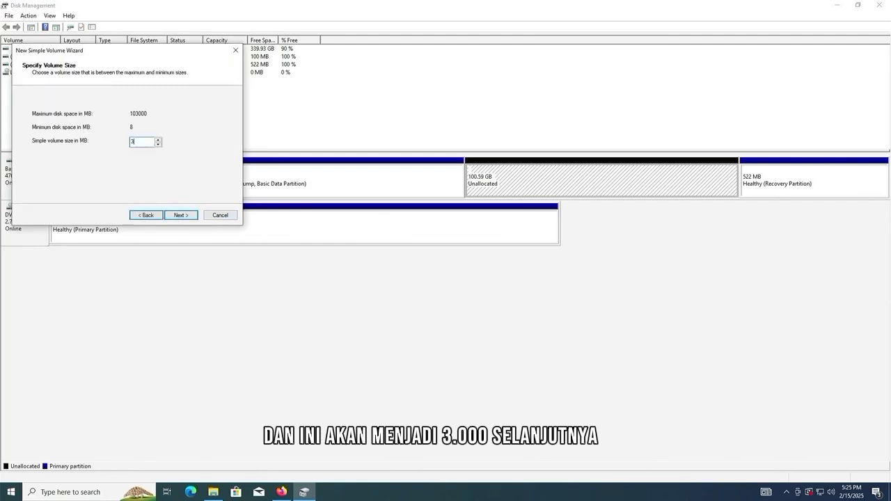
pyautogui.write('000')
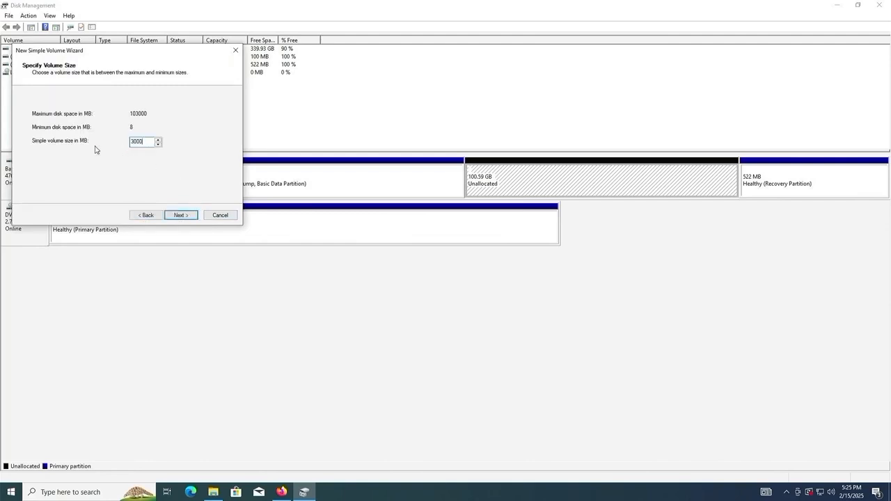
pyautogui.click(182, 217)
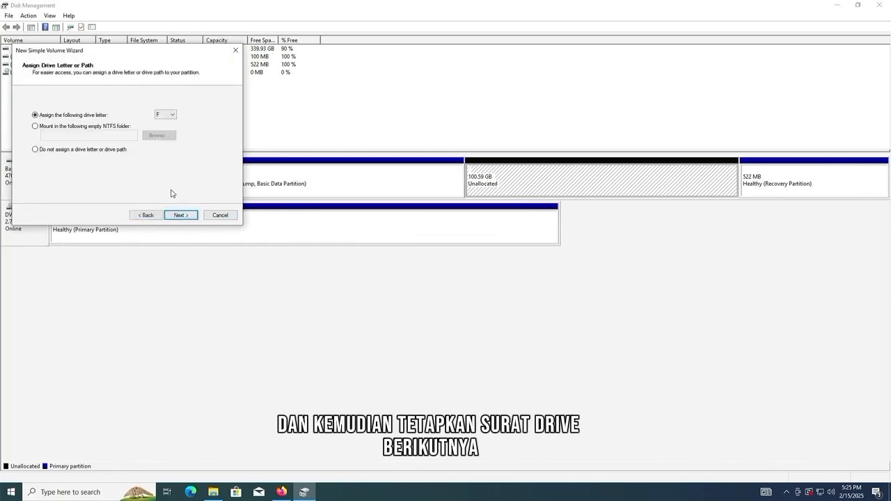
pyautogui.click(182, 215)
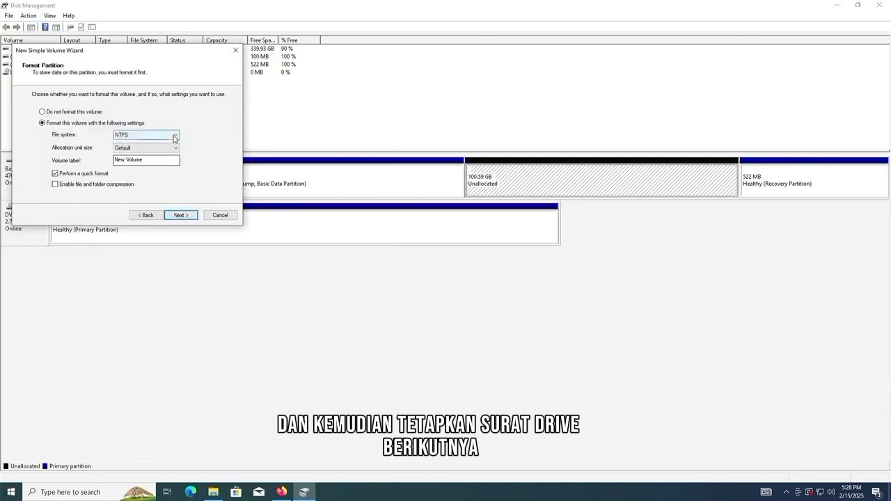
# Step: Format the new volume as FAT32 with the label MINT_ISO, finish creating it and select it on Disk 0
pyautogui.click(174, 134)
pyautogui.click(161, 151)
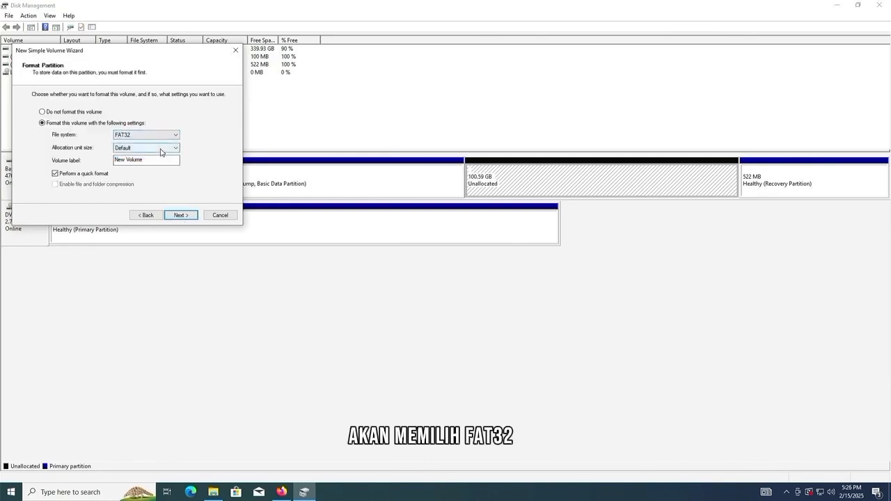
pyautogui.moveTo(163, 161); pyautogui.dragTo(12, 147)
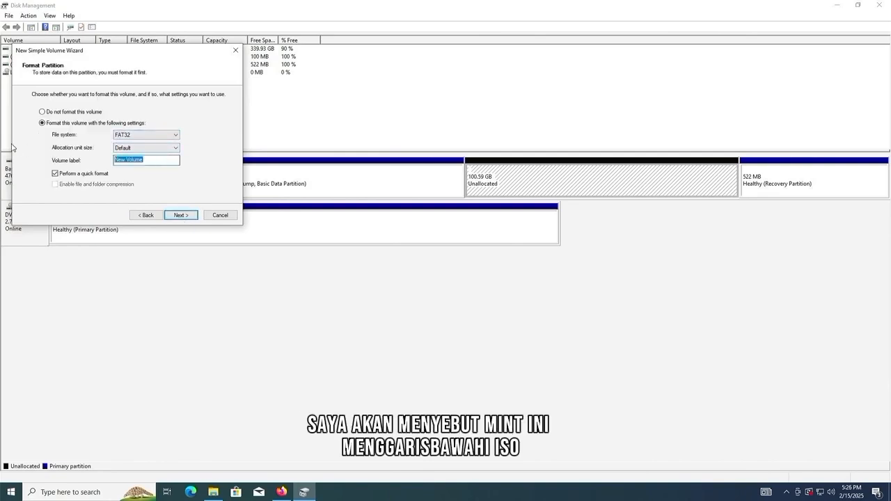
pyautogui.write('MINT_')
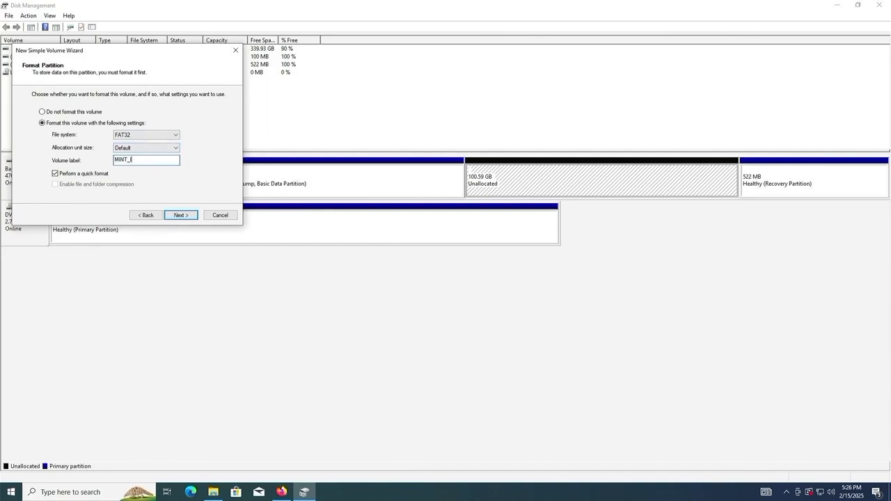
pyautogui.write('ISO')
pyautogui.click(192, 217)
pyautogui.click(180, 215)
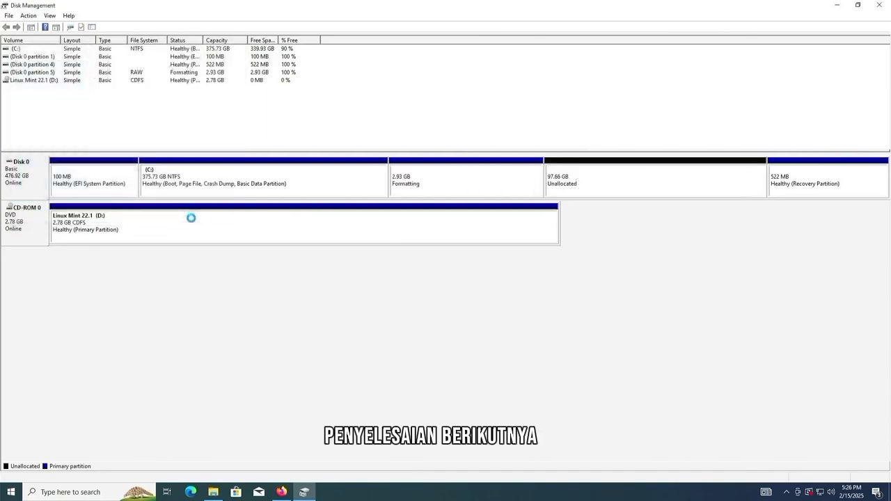
pyautogui.click(411, 196)
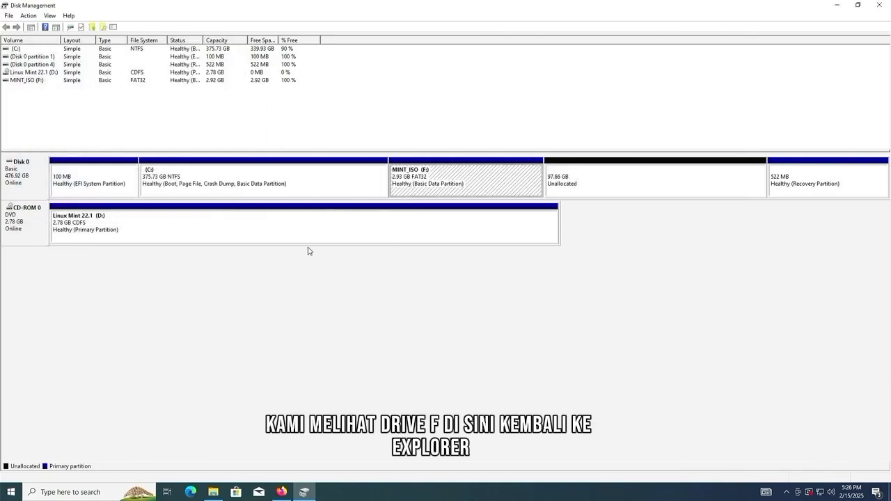
# Step: Switch to File Explorer and copy all files and folders from the mounted Linux Mint 22.1 drive D: to MINT_ISO (F:)
pyautogui.click(212, 491)
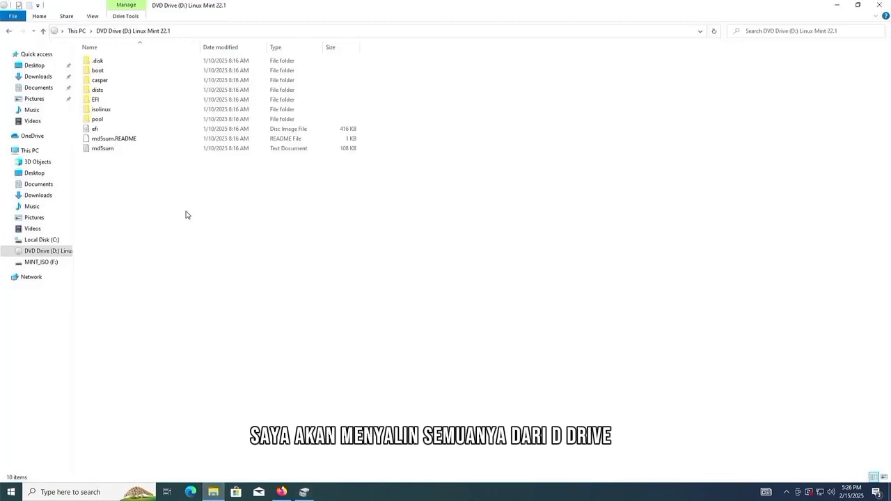
pyautogui.hotkey('ctrl', 'a')
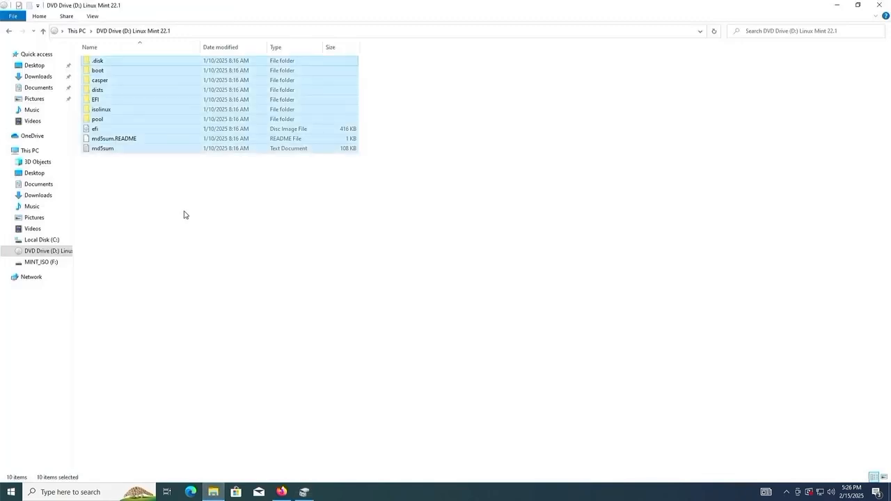
pyautogui.click(49, 268)
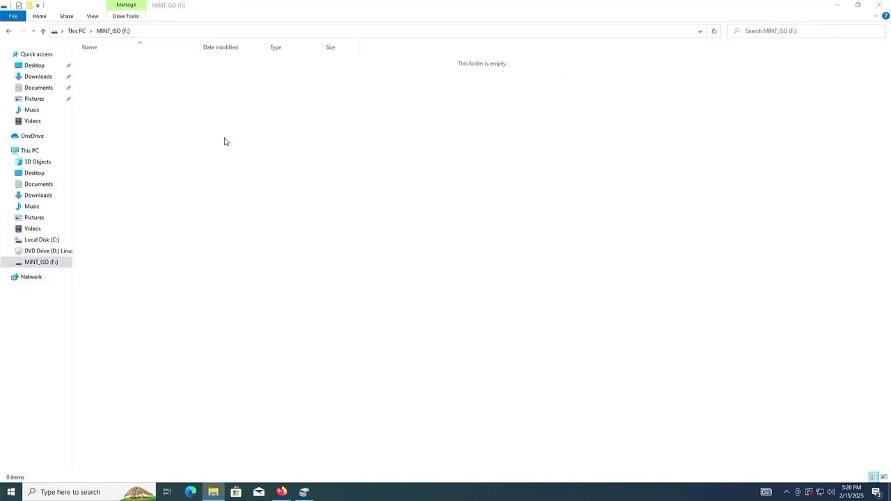
pyautogui.hotkey('ctrl', 'v')
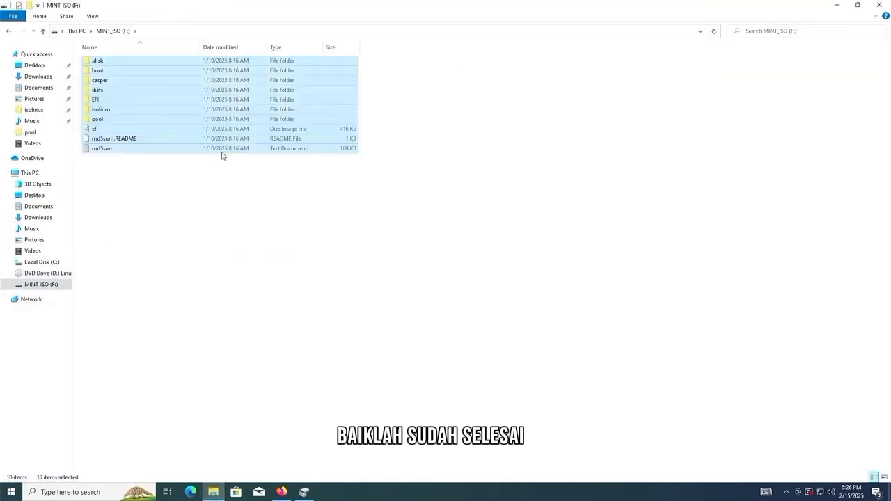
pyautogui.click(223, 198)
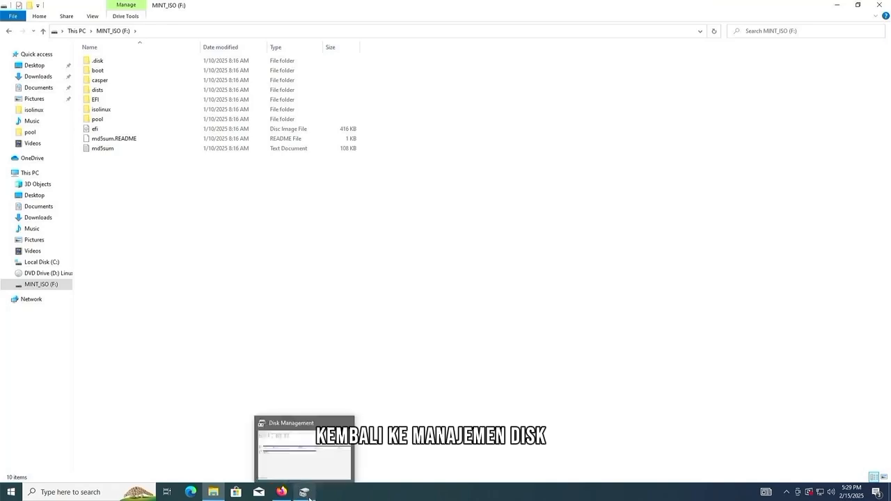
# Step: Switch to Disk Management, launch DiskPart with administrator rights and allow it to make changes to the device
pyautogui.click(304, 491)
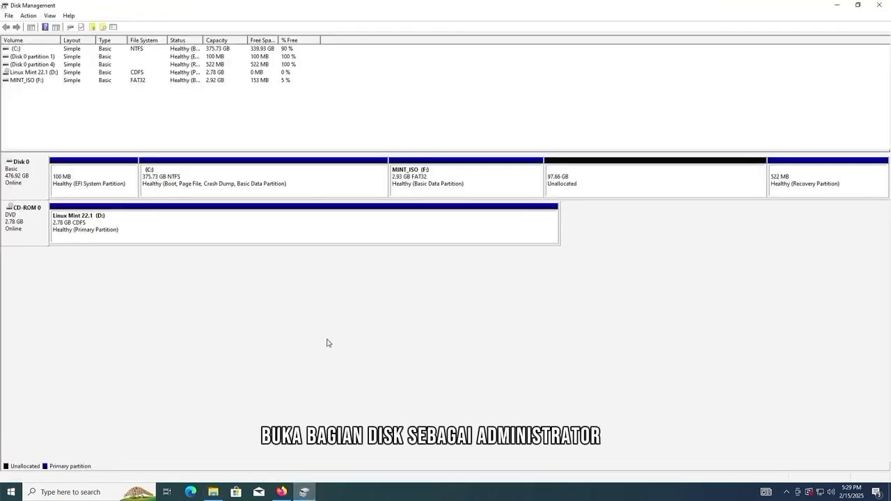
pyautogui.press('super')
pyautogui.write('diskpart')
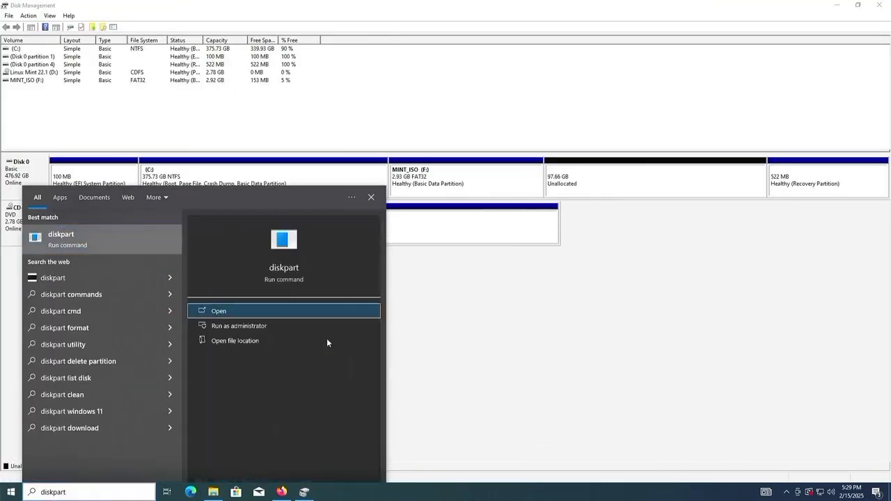
pyautogui.press('Return')
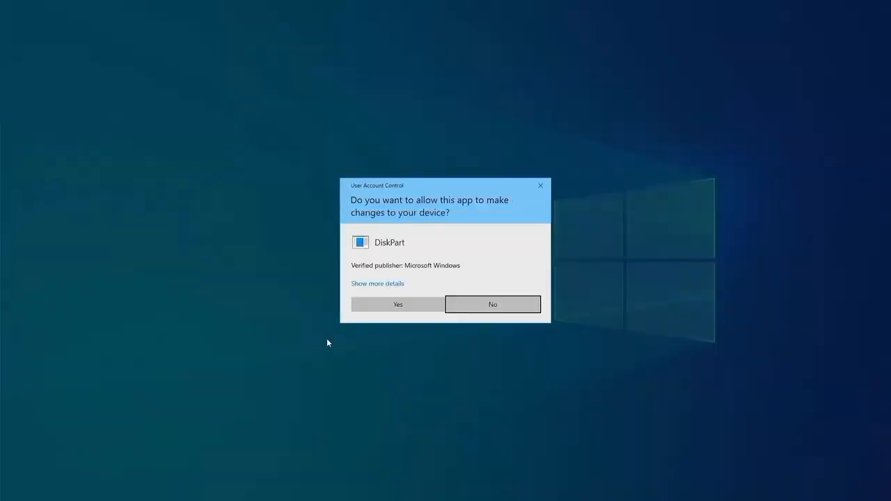
pyautogui.click(394, 314)
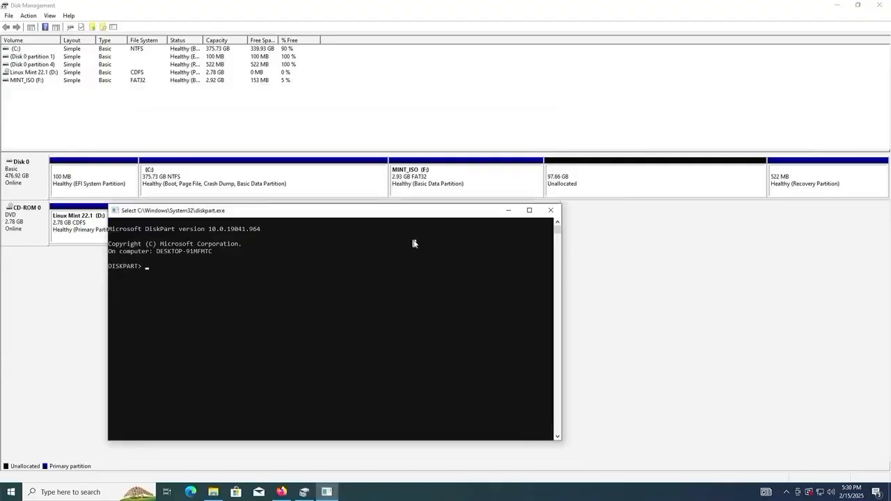
# Step: List the disks, select disk 0, list its partitions and select partition 5, the 3000 MB one, in DiskPart
pyautogui.write('list disk')
pyautogui.press('Return')
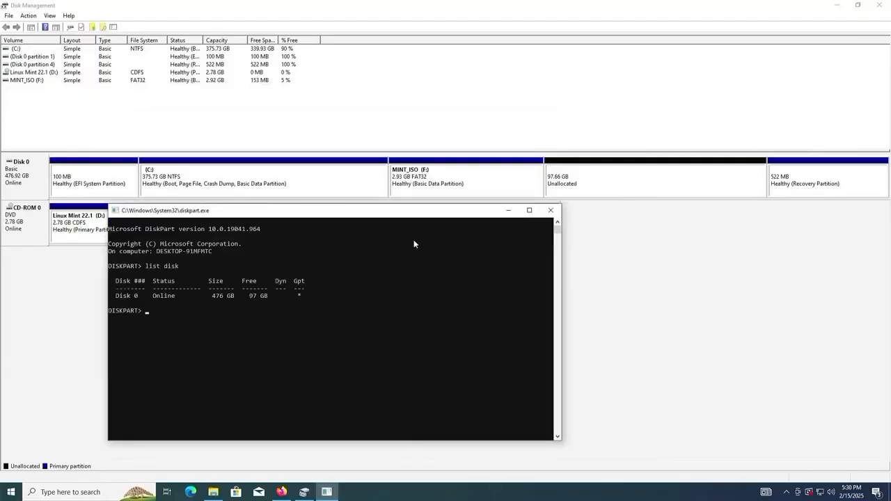
pyautogui.write('sel disk 0')
pyautogui.press('Return')
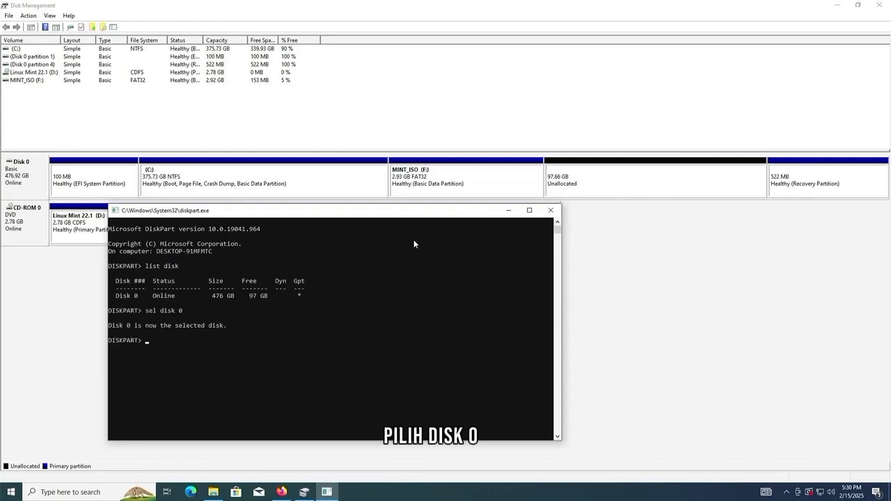
pyautogui.write('list part')
pyautogui.press('Return')
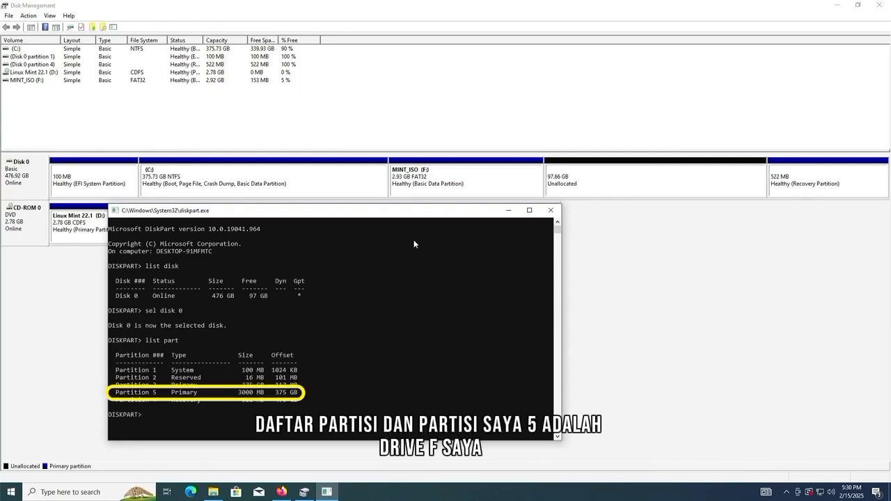
pyautogui.write('sel part 5')
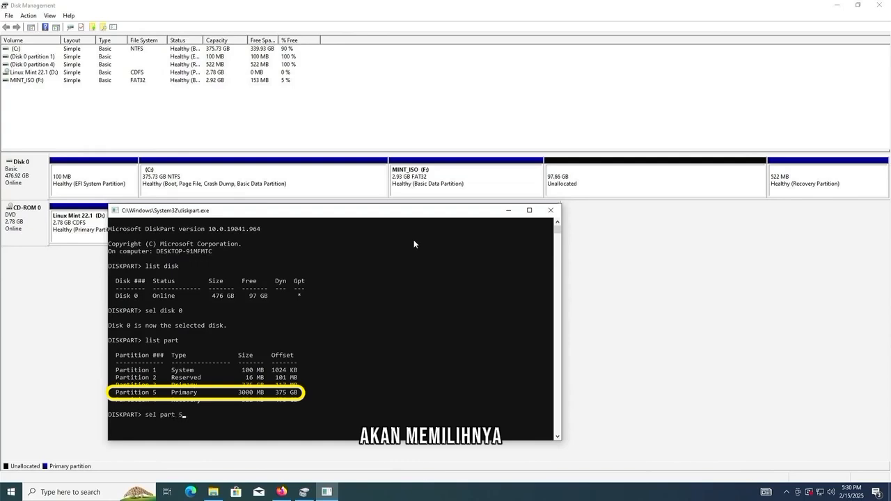
pyautogui.press('Return')
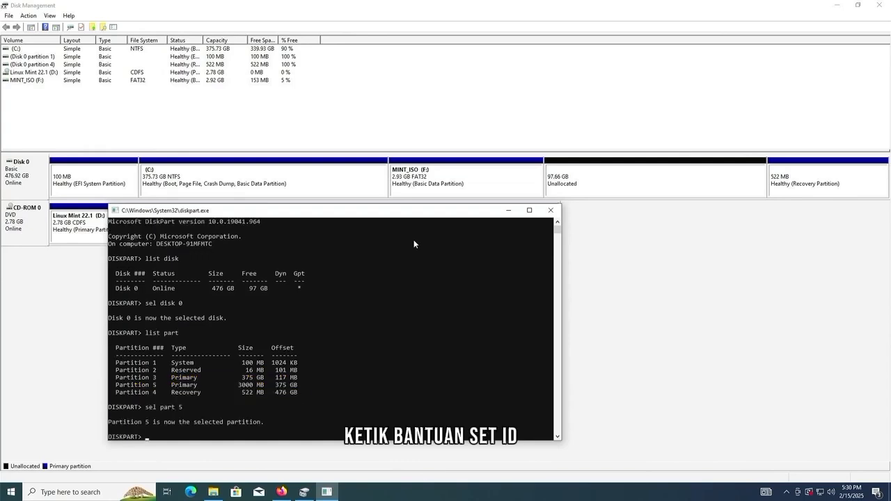
# Step: Consult DiskPart's help for set and set the selected partition's ID to the EFI System partition GUID, c12a7328-f81f-11d2-ba4b-00a0c93ec93b
pyautogui.write('help set')
pyautogui.press('Return')
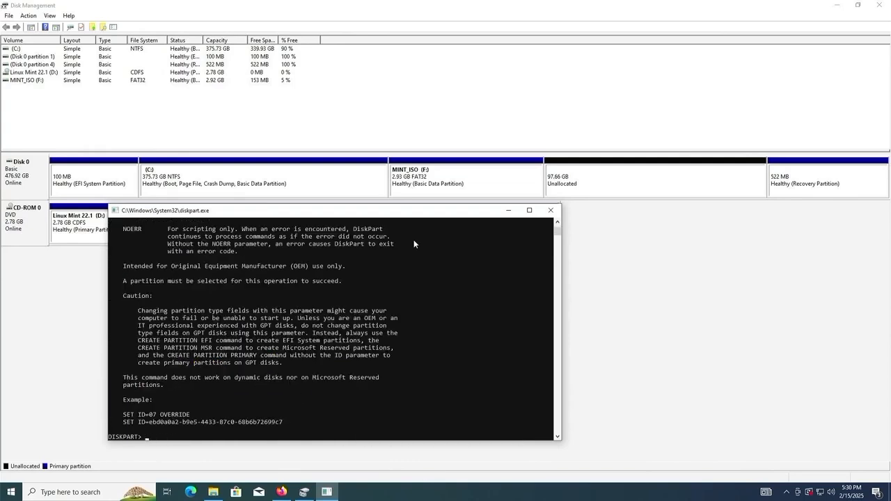
pyautogui.write('set id=')
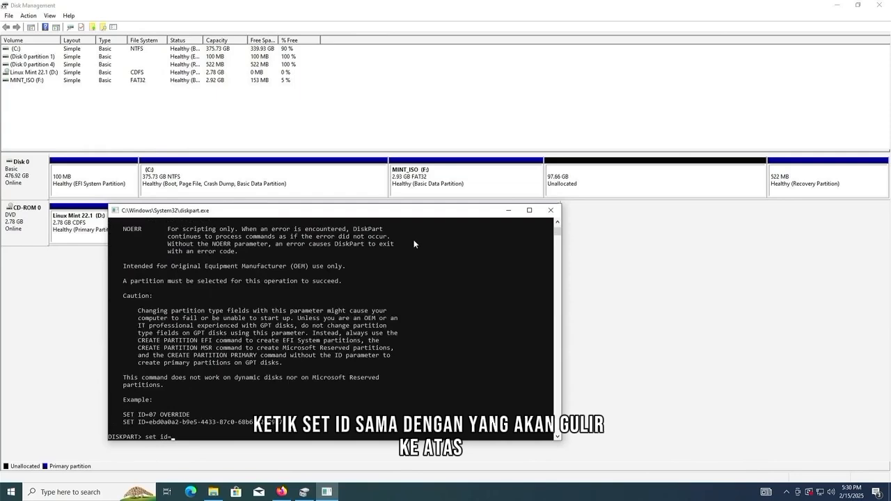
pyautogui.scroll(10, 397, 263)
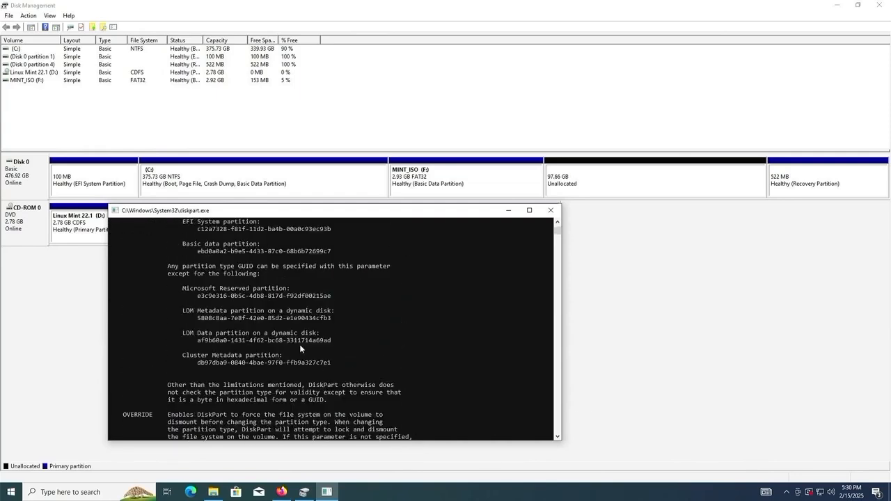
pyautogui.scroll(3, 303, 341)
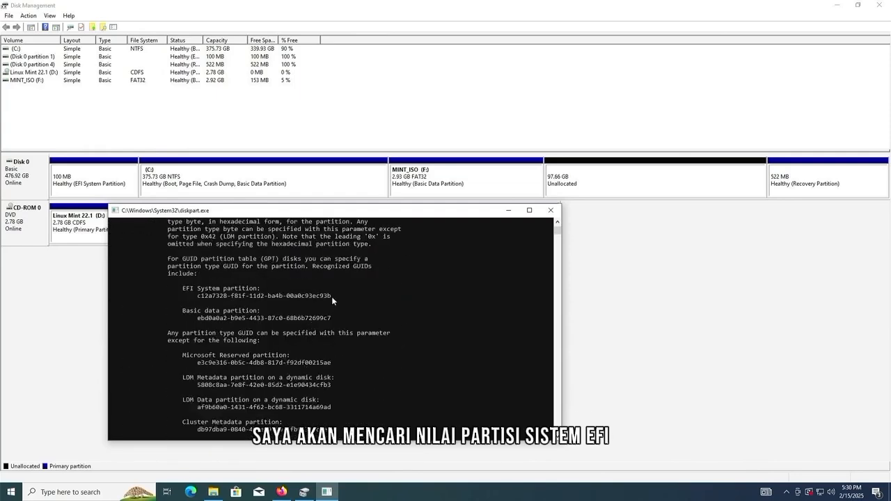
pyautogui.moveTo(331, 296)
pyautogui.mouseDown()
pyautogui.moveTo(197, 297)
pyautogui.moveTo(335, 298)
pyautogui.mouseUp()
pyautogui.hotkey('ctrl', 'c')
pyautogui.rightClick(200, 301)
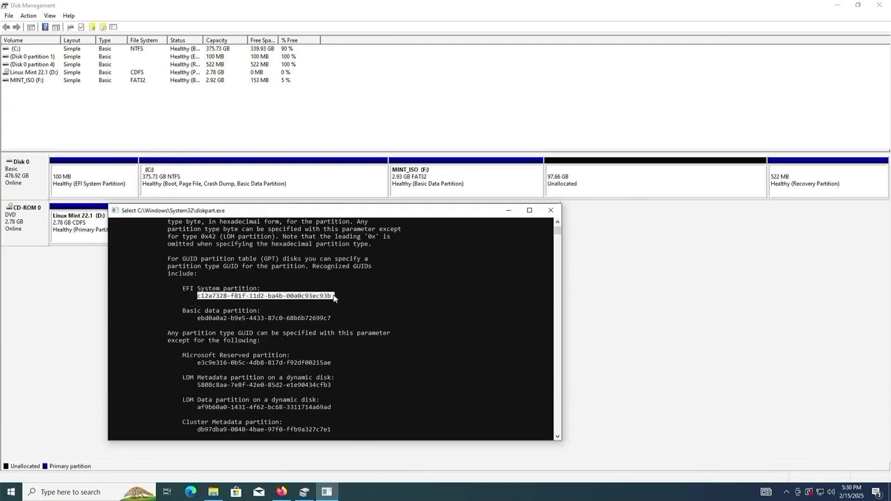
pyautogui.rightClick(313, 297)
pyautogui.rightClick(314, 301)
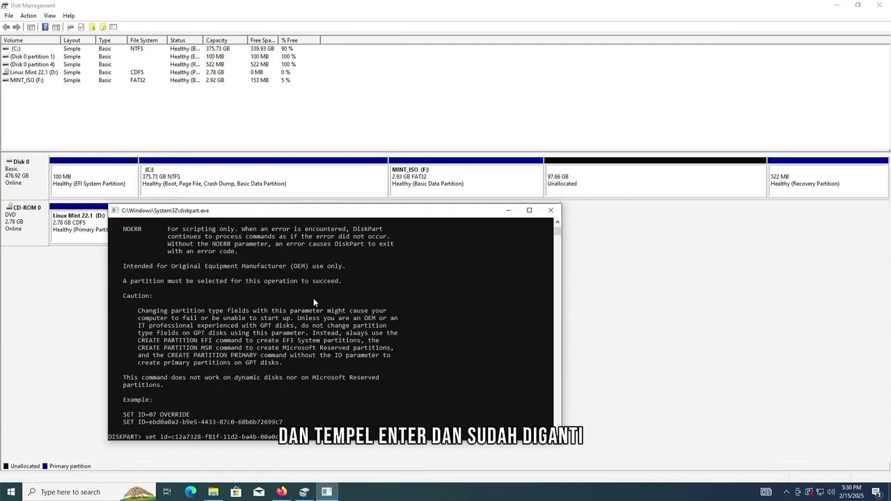
pyautogui.press('Return')
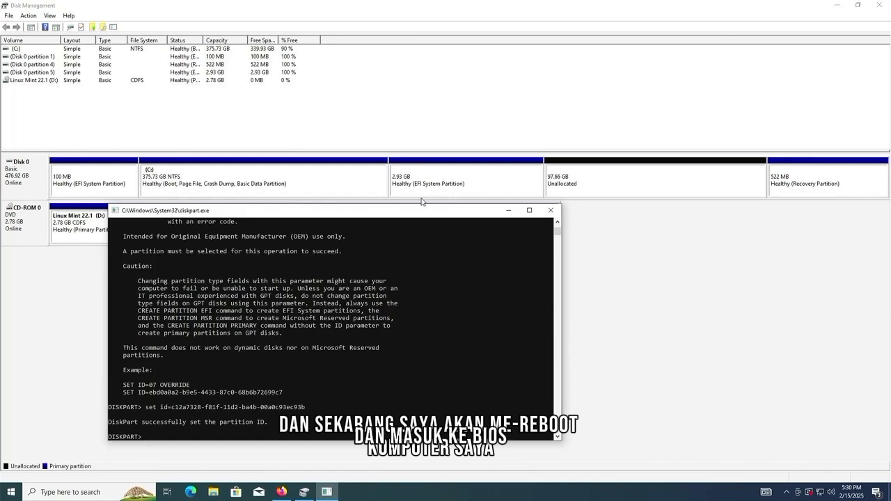
# Step: Restart the PC into the BIOS setup and highlight the boot override entry UEFI OS (P0: Patriot P210 512GB)
pyautogui.rightClick(11, 491)
pyautogui.moveTo(104, 463)
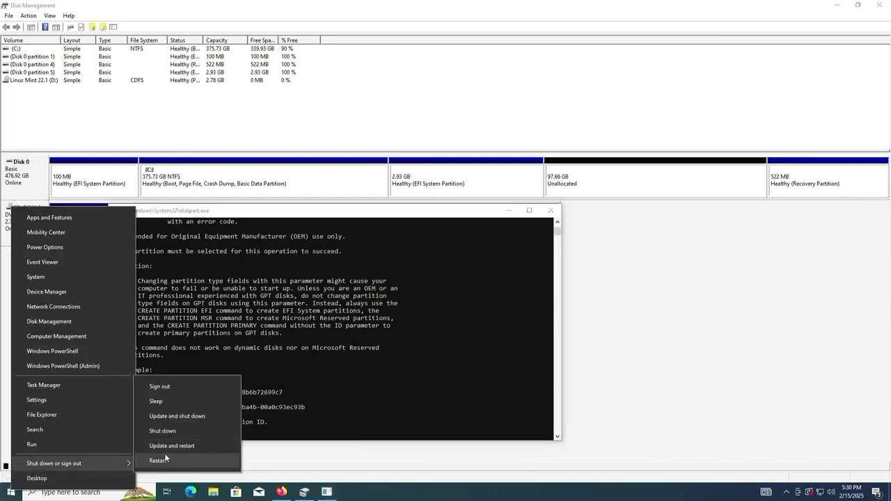
pyautogui.click(161, 457)
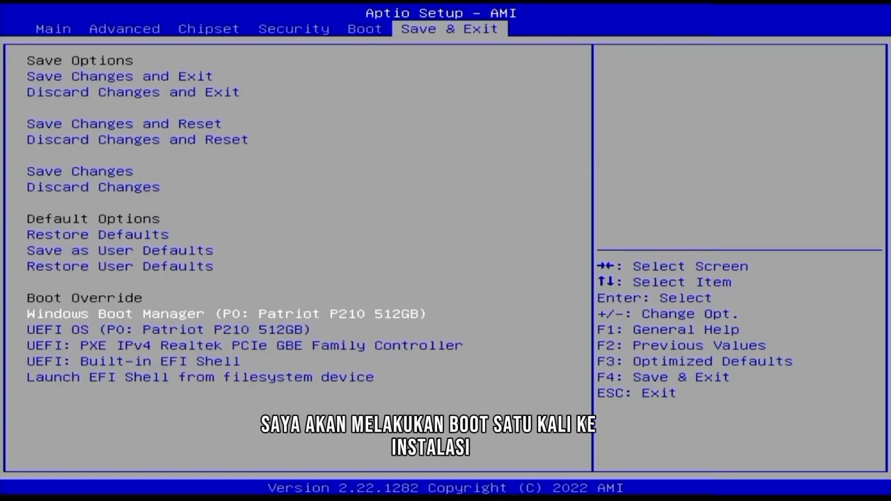
pyautogui.press('Down')
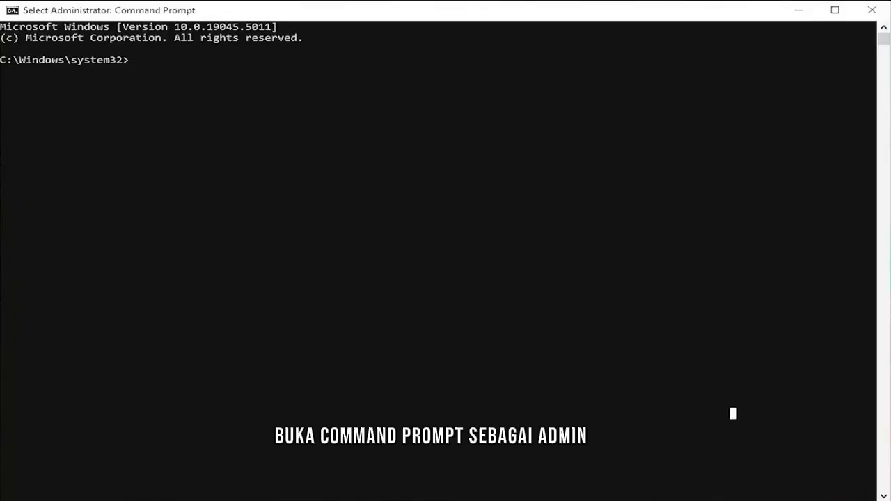
# Step: List the firmware boot entries in an administrator Command Prompt with bcdedit /enum firmware
pyautogui.write('bcdedit /')
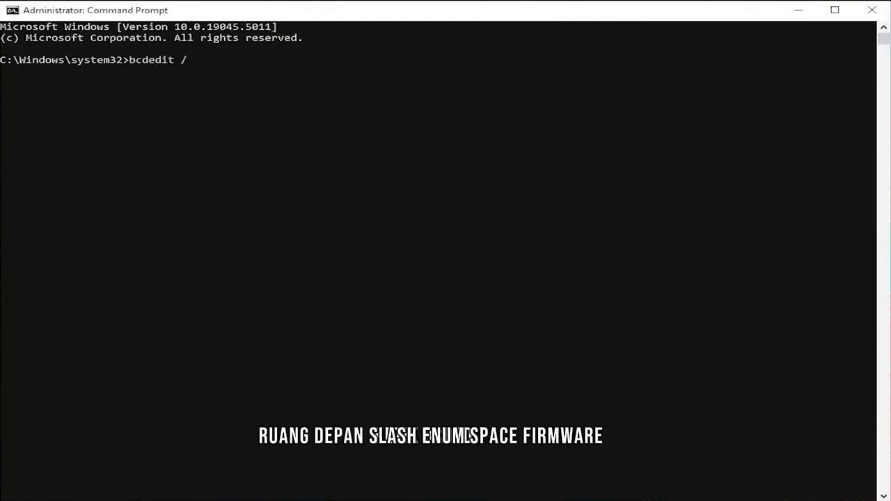
pyautogui.write('enum firmware')
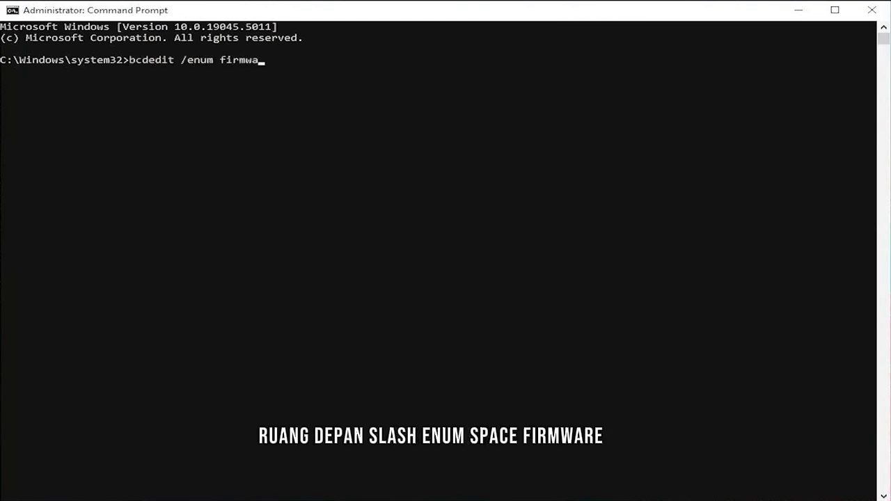
pyautogui.press('Return')
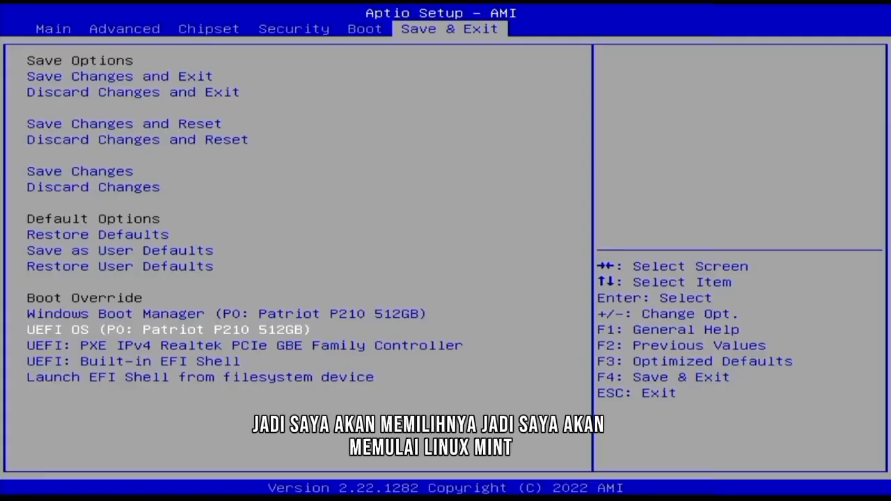
# Step: Boot from the UEFI OS override entry and start Linux Mint 22.1 Cinnamon 64-bit
pyautogui.press('Return')
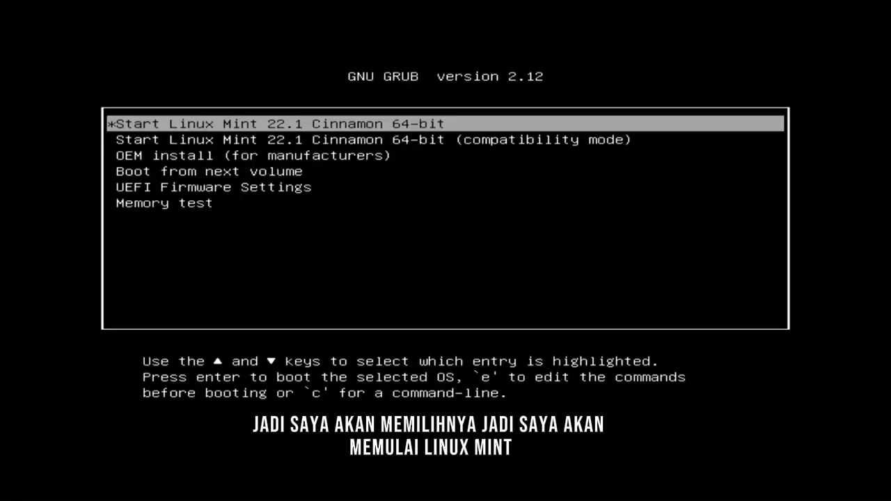
pyautogui.press('Return')
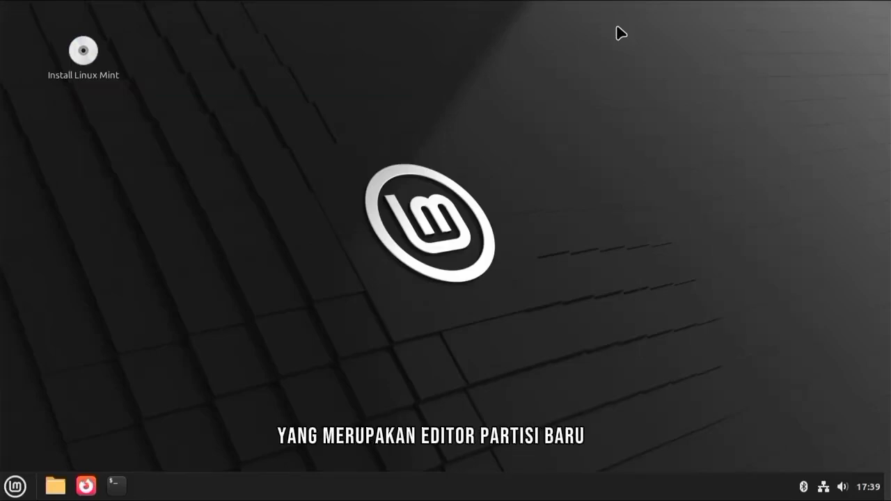
# Step: Find and launch GParted in the Linux Mint live session
pyautogui.click(7, 482)
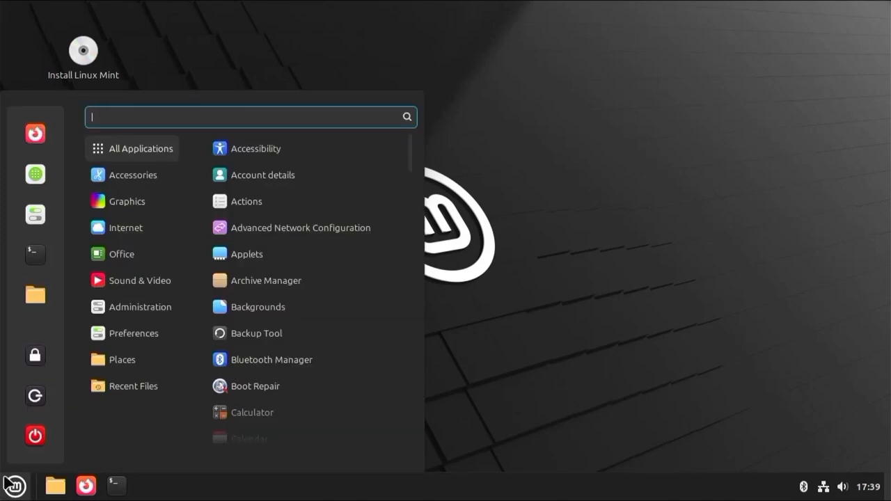
pyautogui.write('gparted')
pyautogui.press('Return')
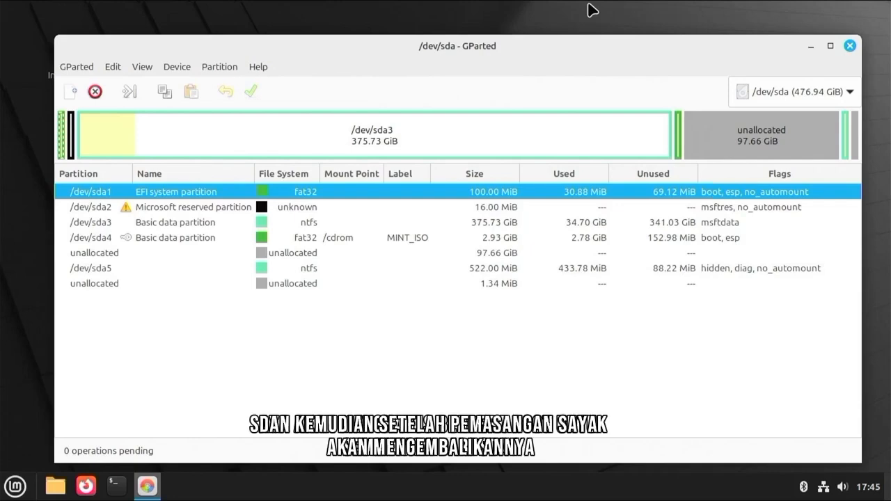
# Step: Remove the boot flag from the EFI system partition /dev/sda1 and close its flag settings
pyautogui.click(193, 238)
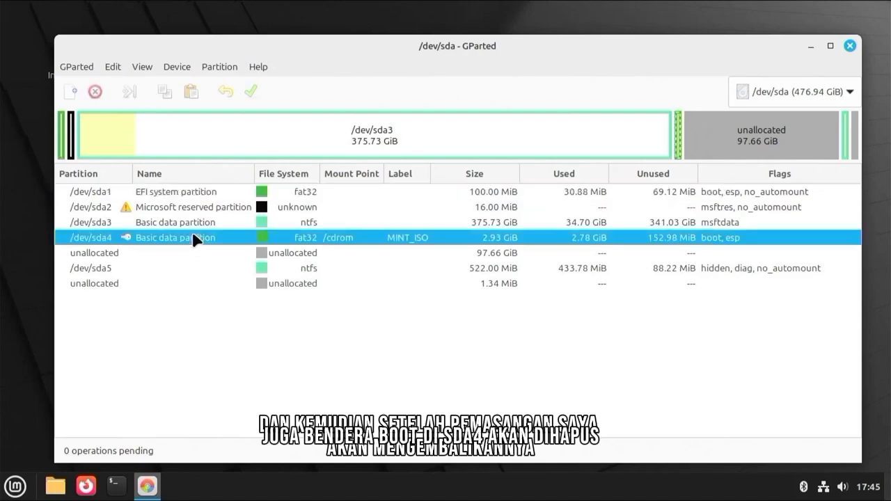
pyautogui.click(197, 194)
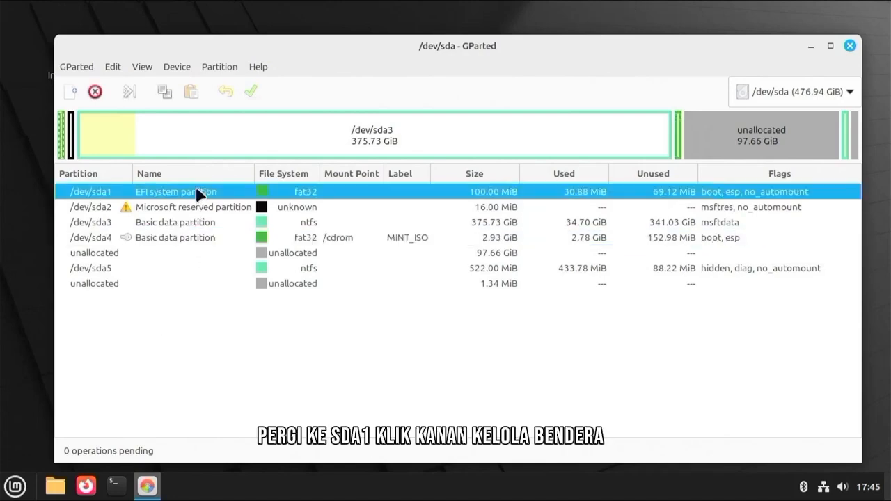
pyautogui.rightClick(197, 194)
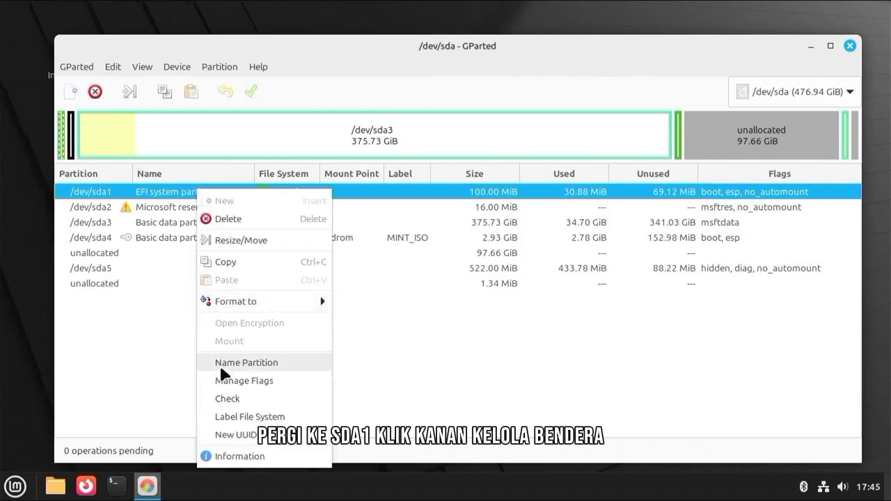
pyautogui.click(227, 382)
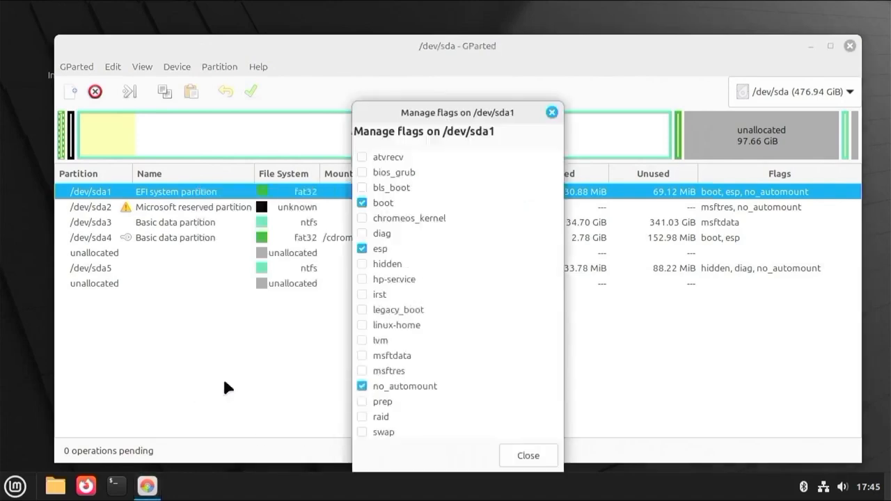
pyautogui.click(381, 201)
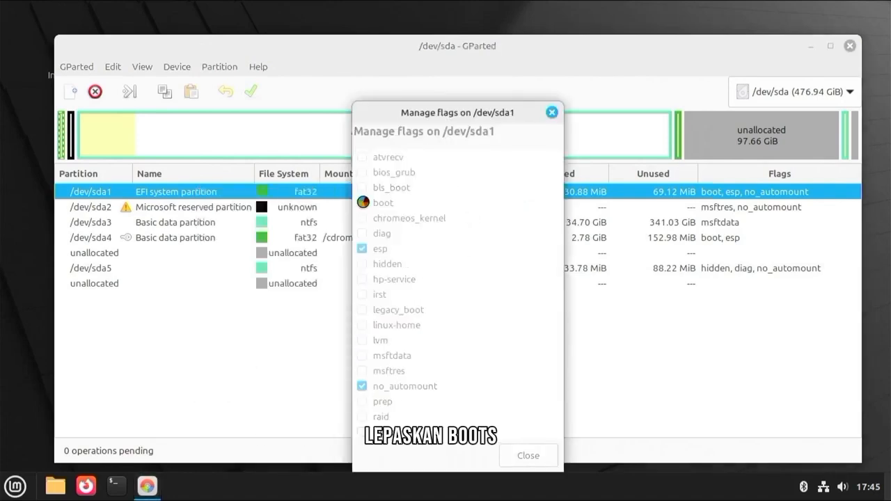
pyautogui.click(518, 457)
# Step: Remove the boot flag from the MINT_ISO partition /dev/sda4, close its flag settings and exit GParted
pyautogui.click(298, 254)
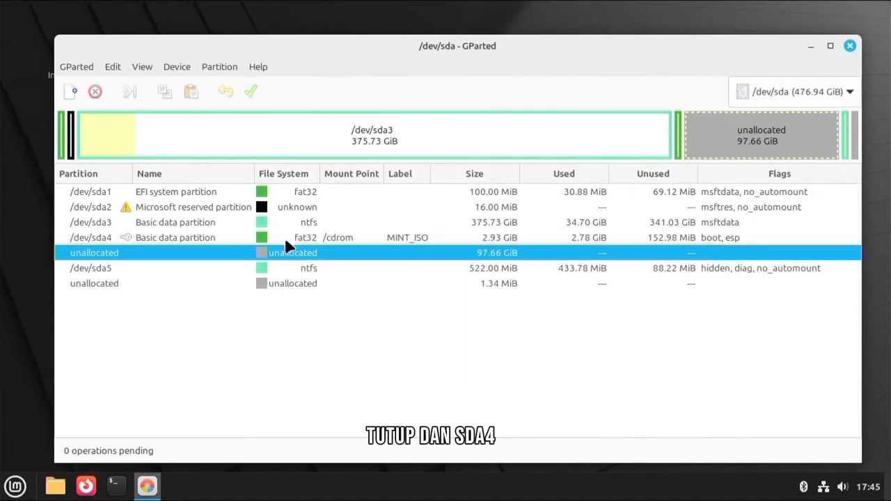
pyautogui.rightClick(289, 238)
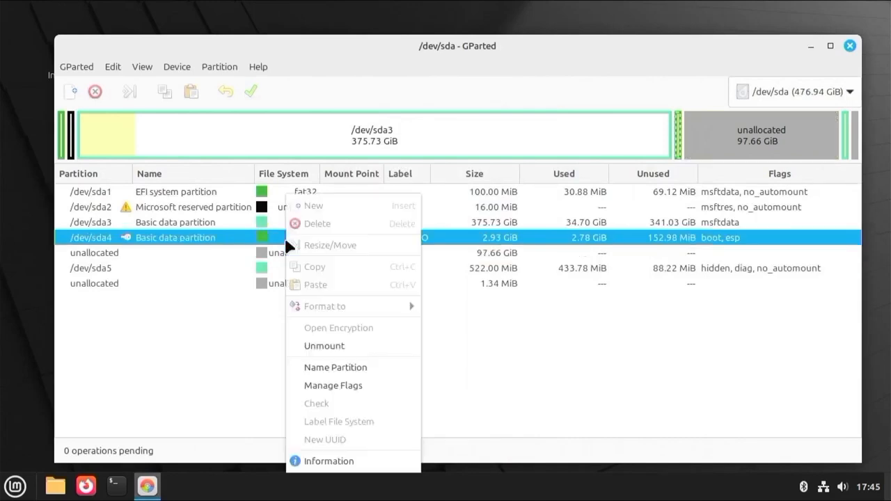
pyautogui.click(329, 386)
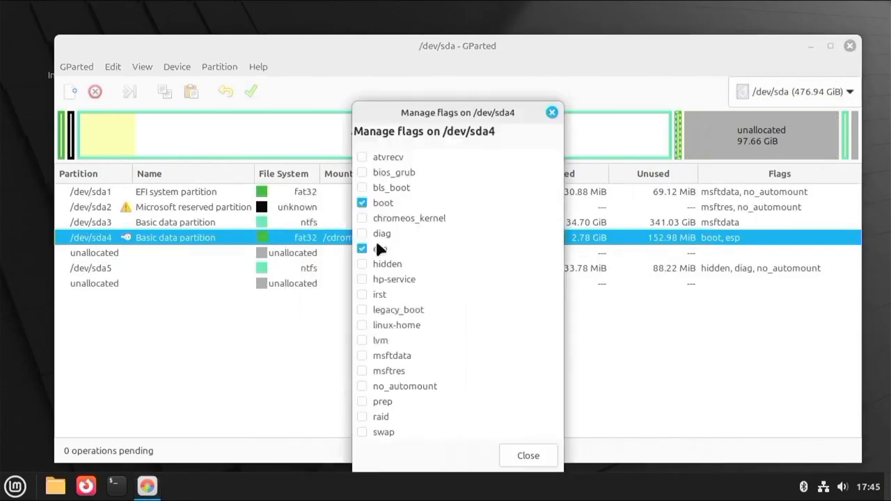
pyautogui.click(366, 203)
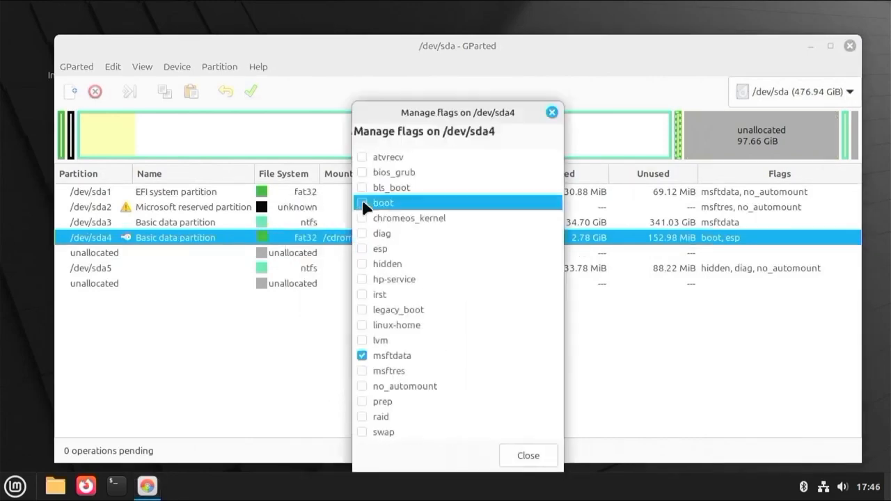
pyautogui.click(530, 462)
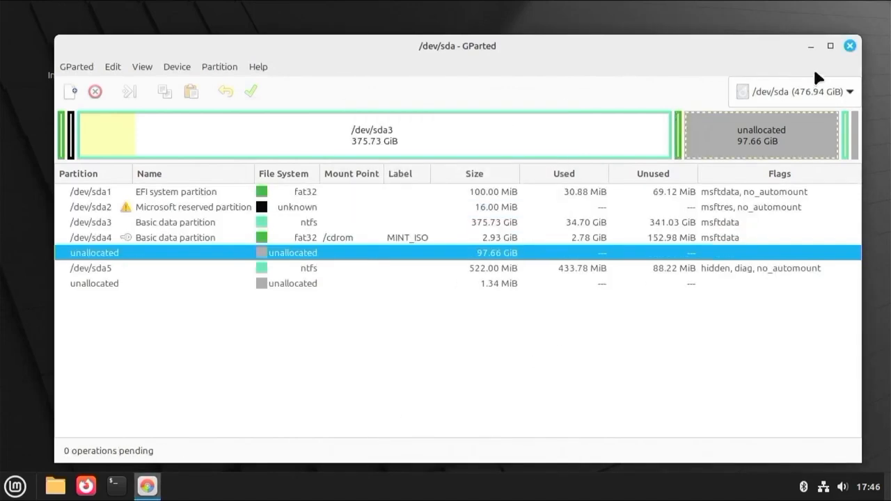
pyautogui.click(849, 46)
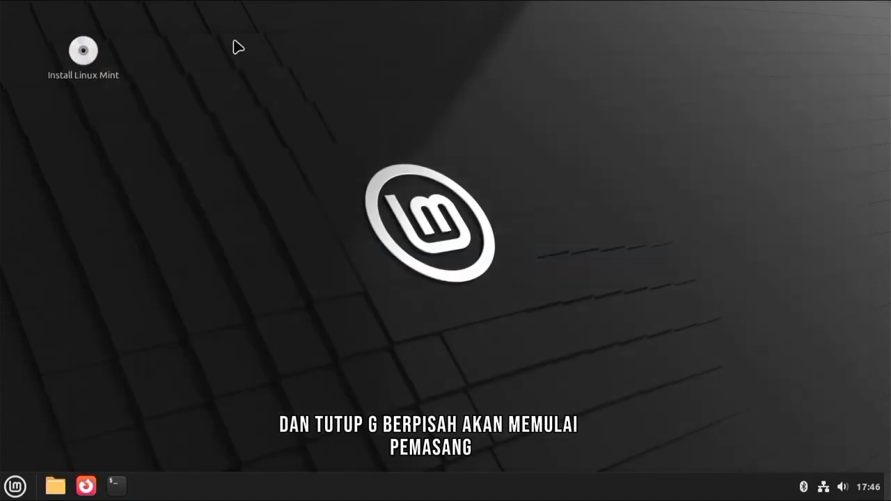
# Step: Start the Linux Mint installer with English and the English (US) keyboard layout, and include the multimedia codecs
pyautogui.doubleClick(80, 56)
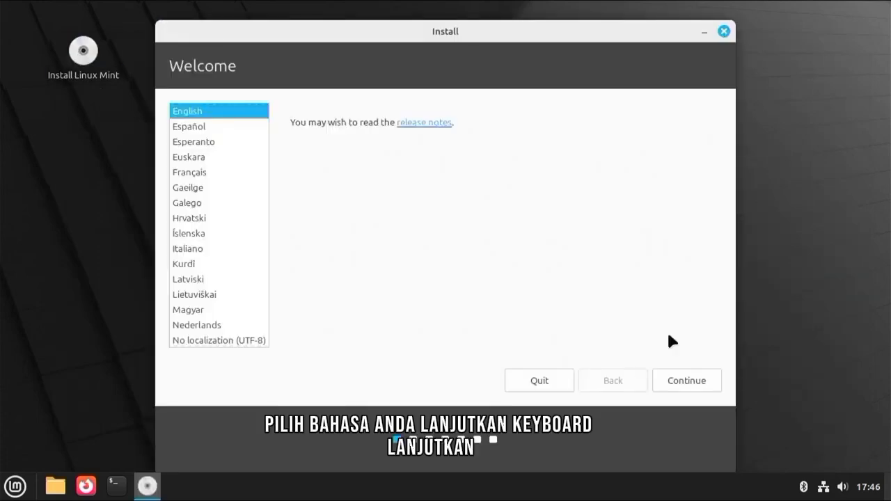
pyautogui.click(679, 394)
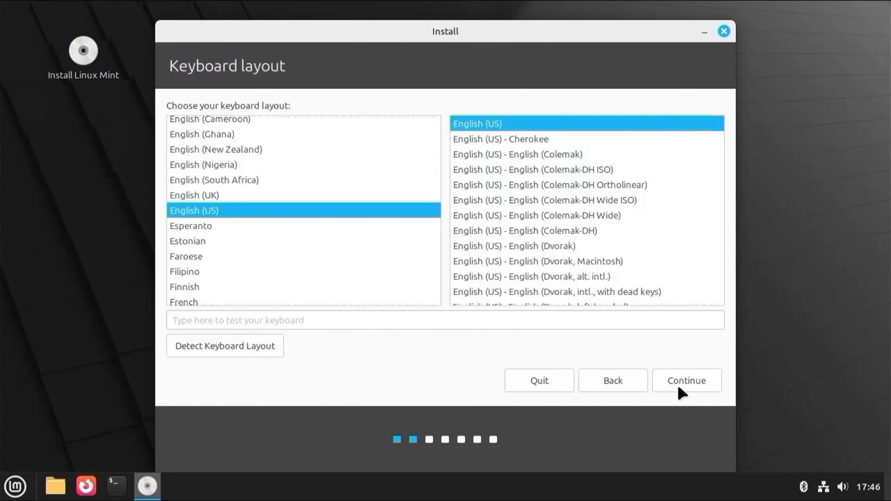
pyautogui.click(678, 391)
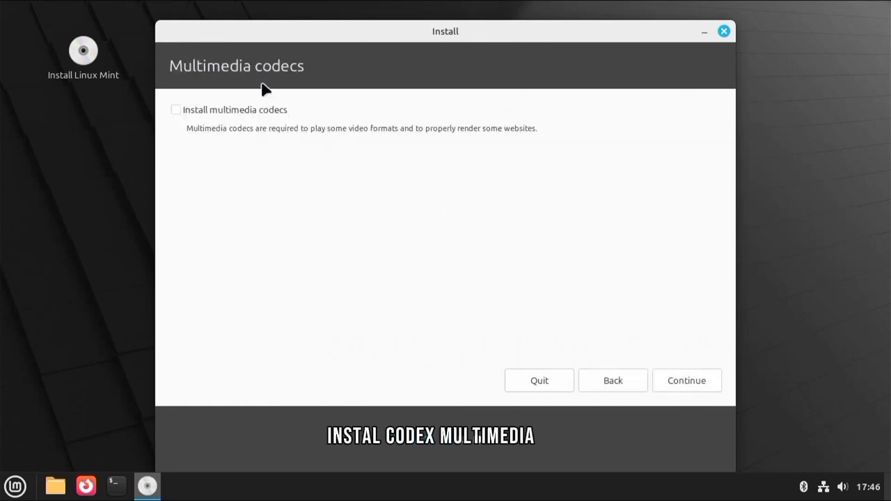
pyautogui.click(255, 109)
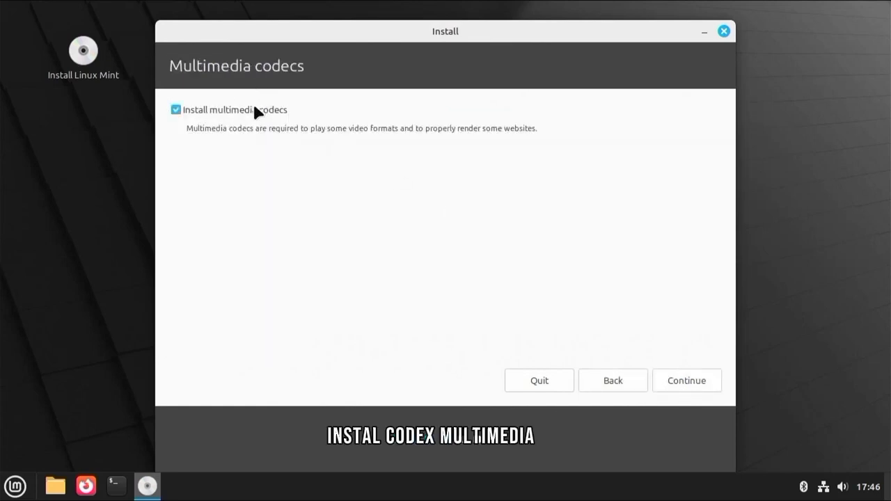
pyautogui.click(716, 387)
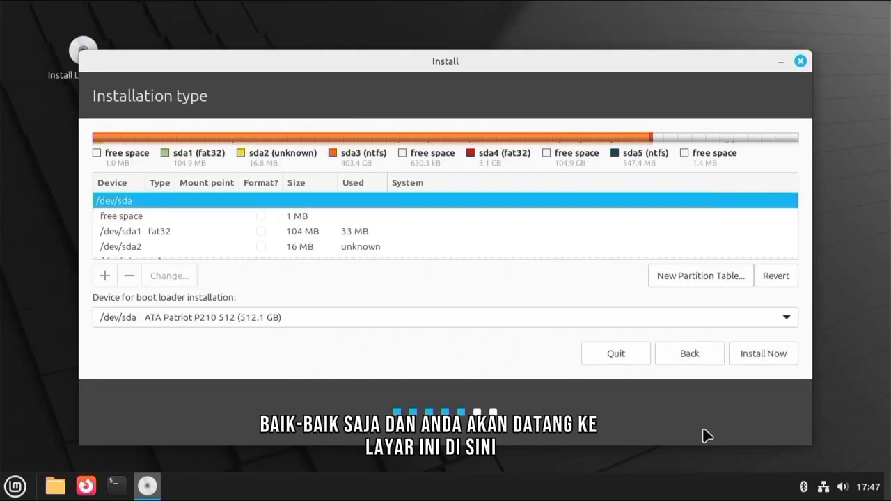
# Step: Examine the existing partitions on /dev/sda in the installation type table
pyautogui.click(264, 229)
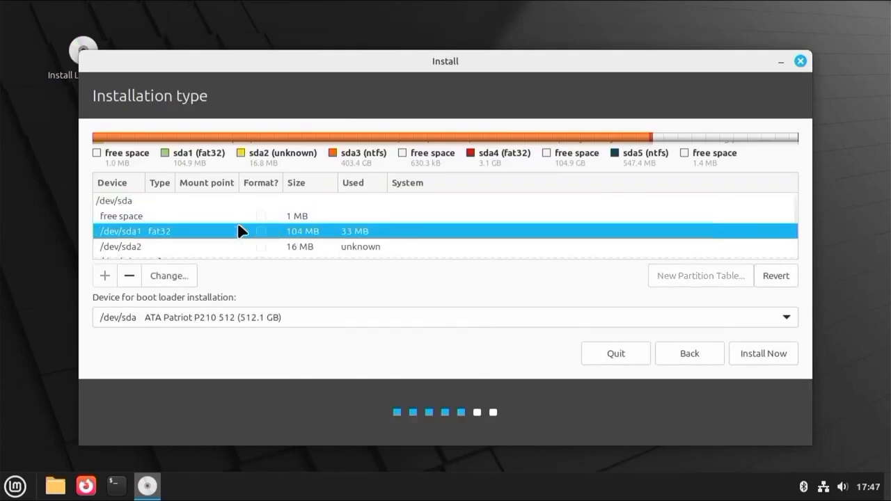
pyautogui.click(131, 200)
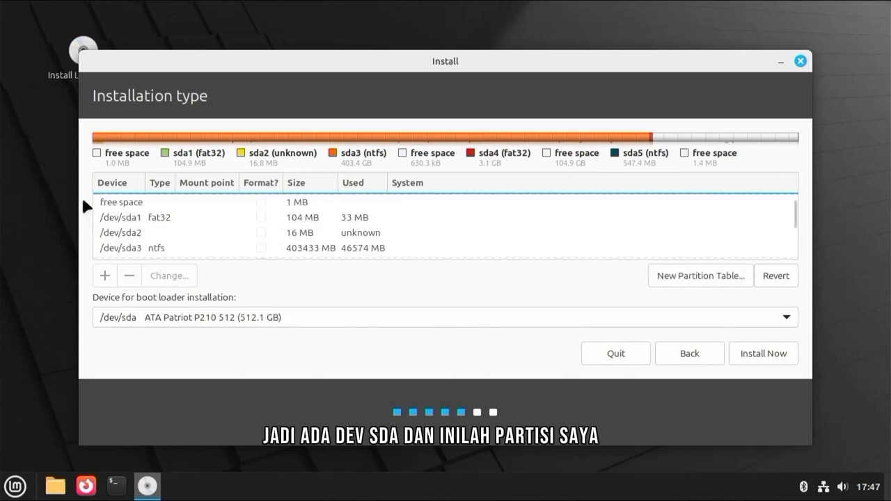
pyautogui.click(148, 220)
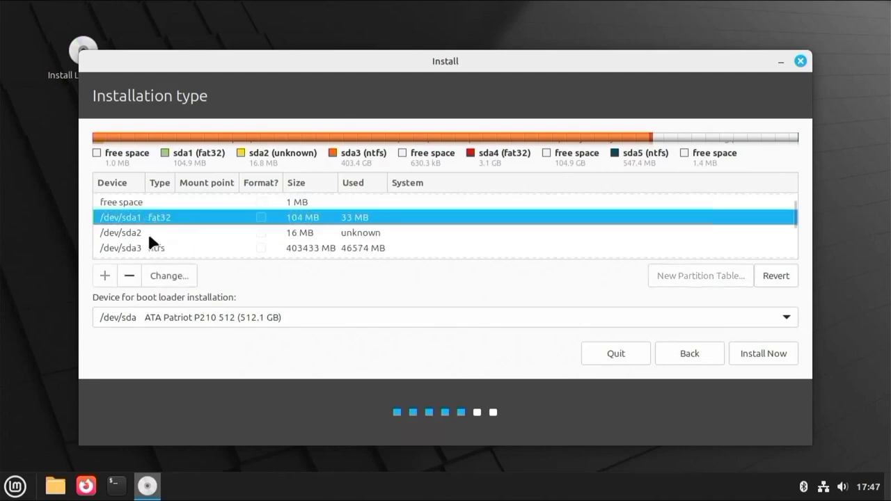
pyautogui.scroll(-1, 147, 231)
pyautogui.click(147, 231)
pyautogui.scroll(-1, 150, 234)
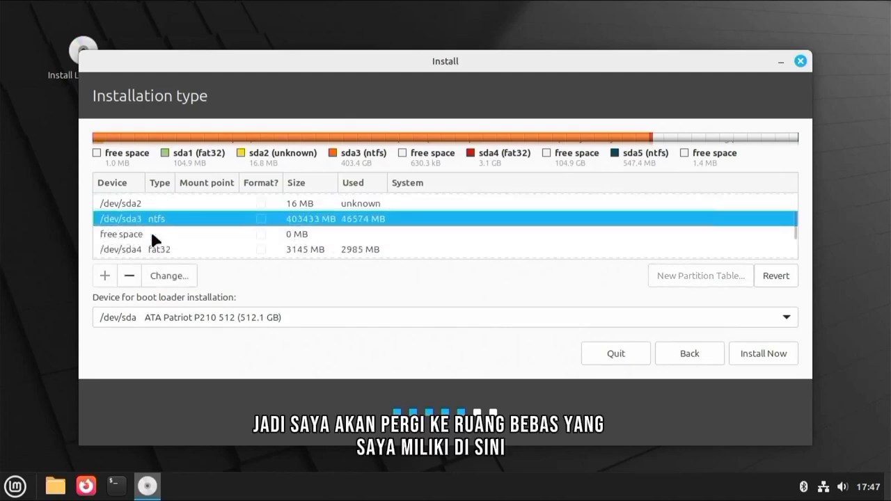
# Step: Create a 512 MB primary EFI System Partition at the beginning of the large free space after /dev/sda4
pyautogui.scroll(-2, 150, 229)
pyautogui.click(155, 236)
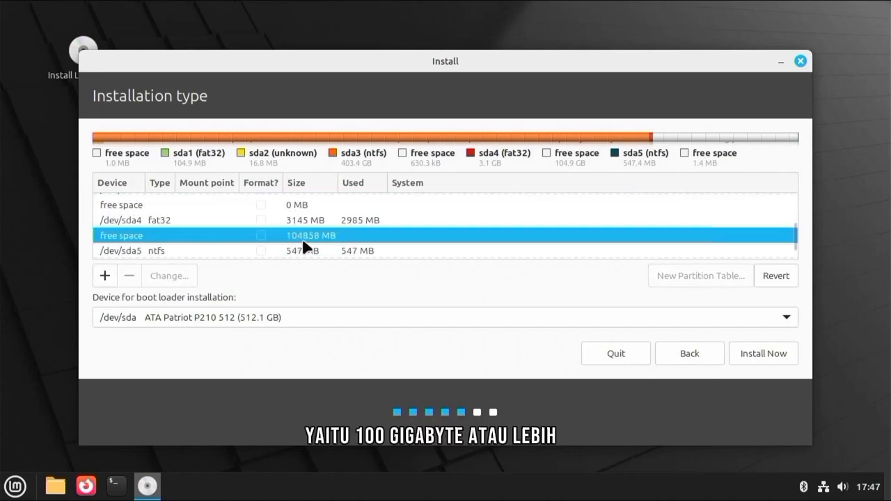
pyautogui.click(105, 279)
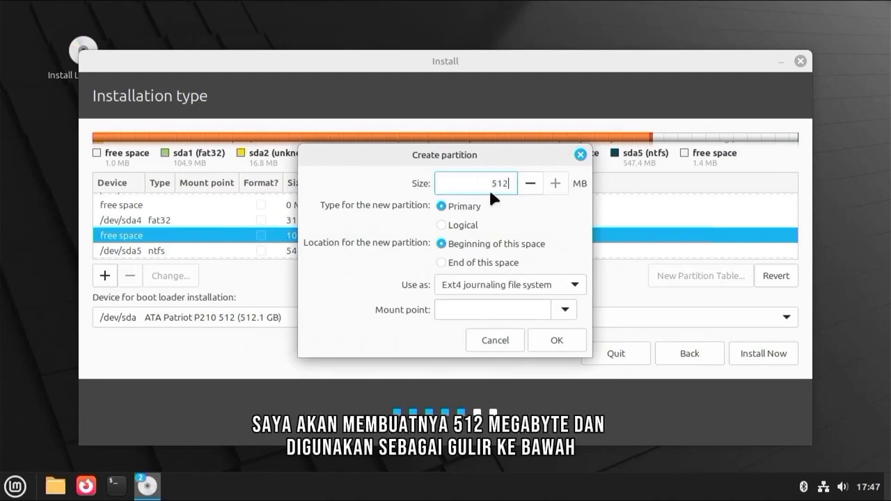
pyautogui.click(499, 284)
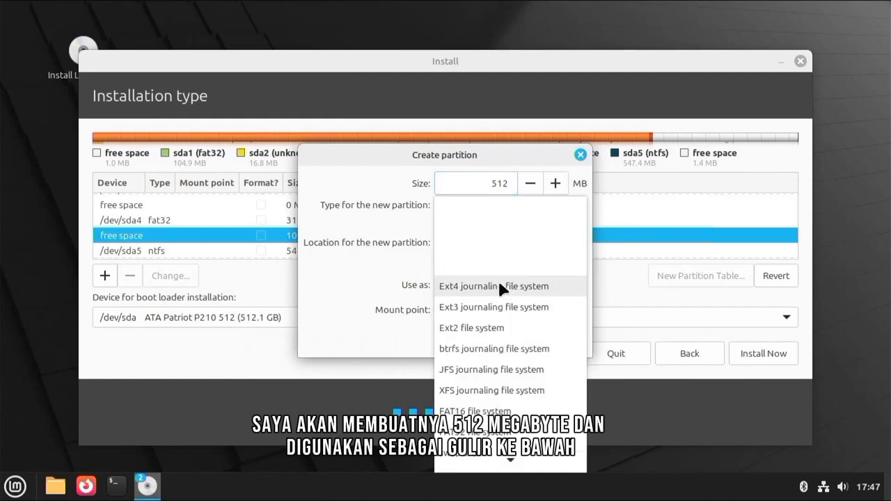
pyautogui.scroll(-3, 480, 370)
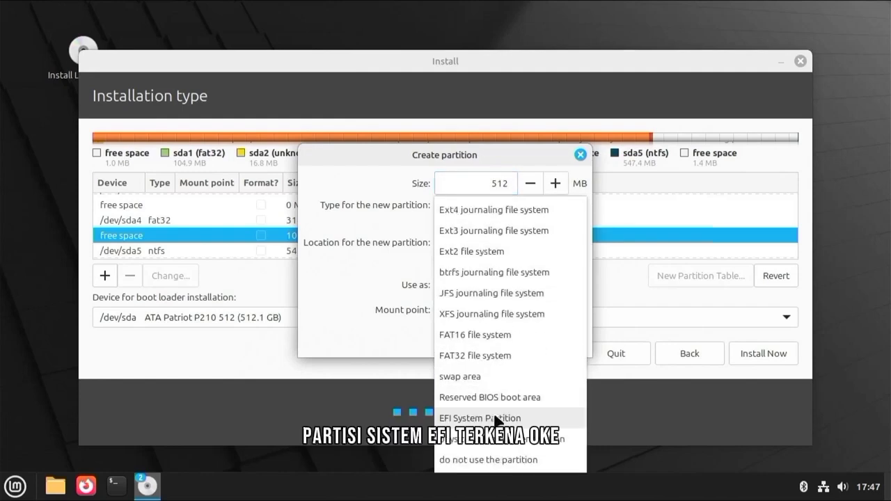
pyautogui.click(496, 418)
pyautogui.click(545, 315)
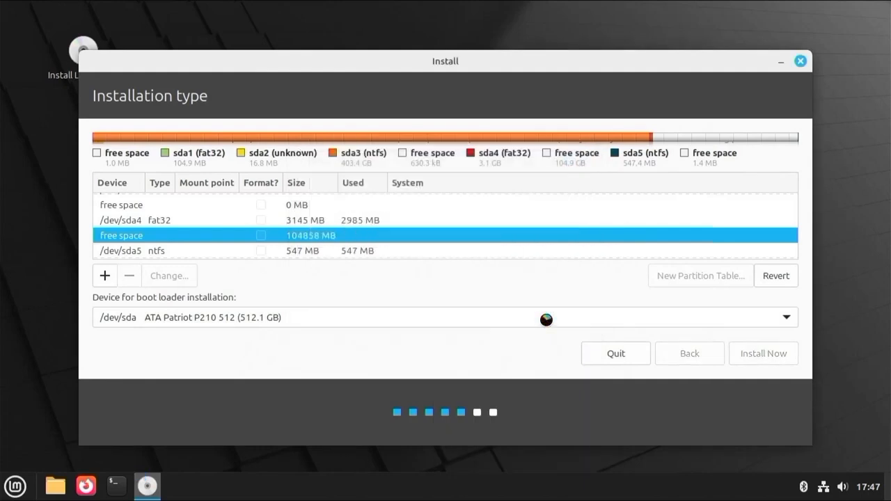
# Step: Create a 12288 MB primary swap area in the free space after the new EFI partition
pyautogui.scroll(-1, 275, 236)
pyautogui.scroll(-3, 274, 236)
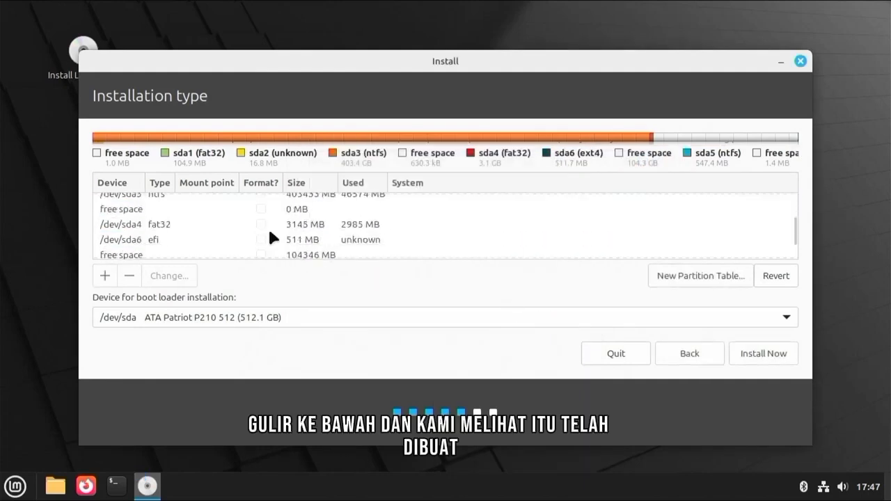
pyautogui.click(258, 226)
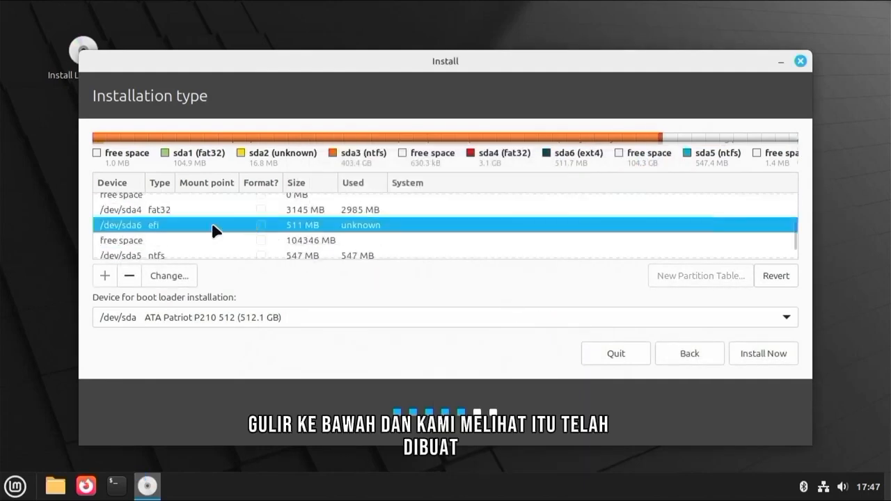
pyautogui.click(170, 242)
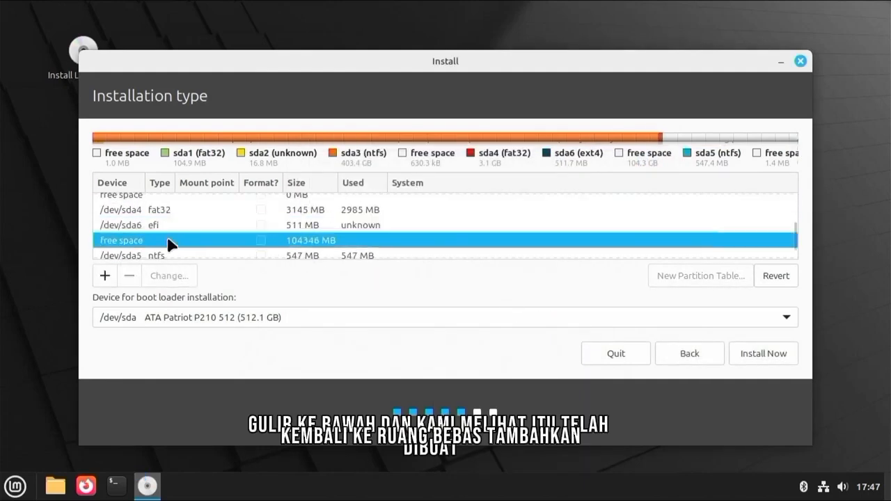
pyautogui.click(107, 271)
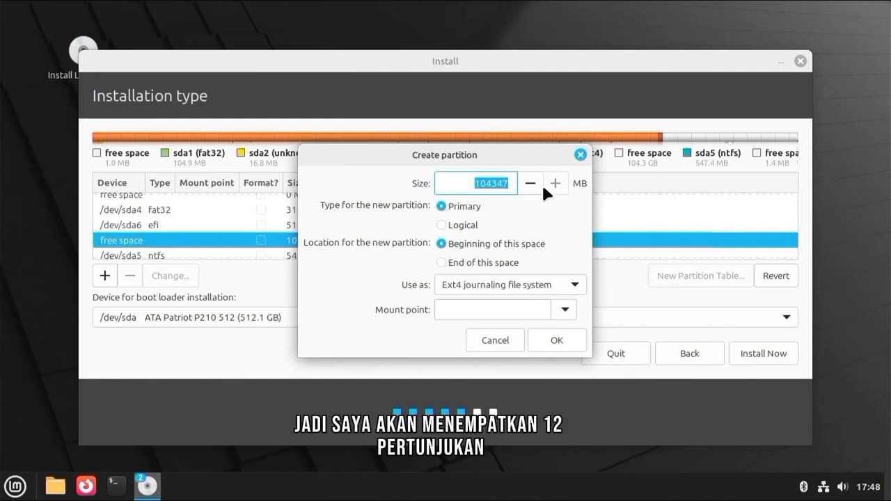
pyautogui.write('12288')
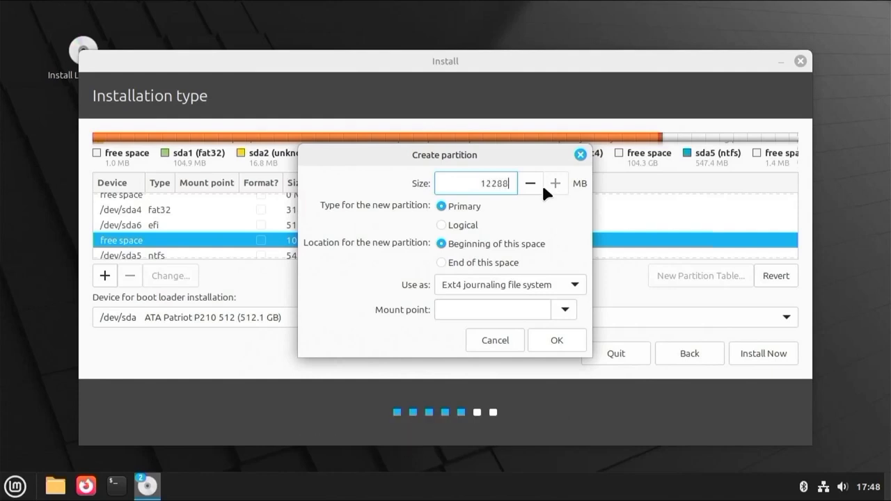
pyautogui.click(526, 285)
pyautogui.click(524, 376)
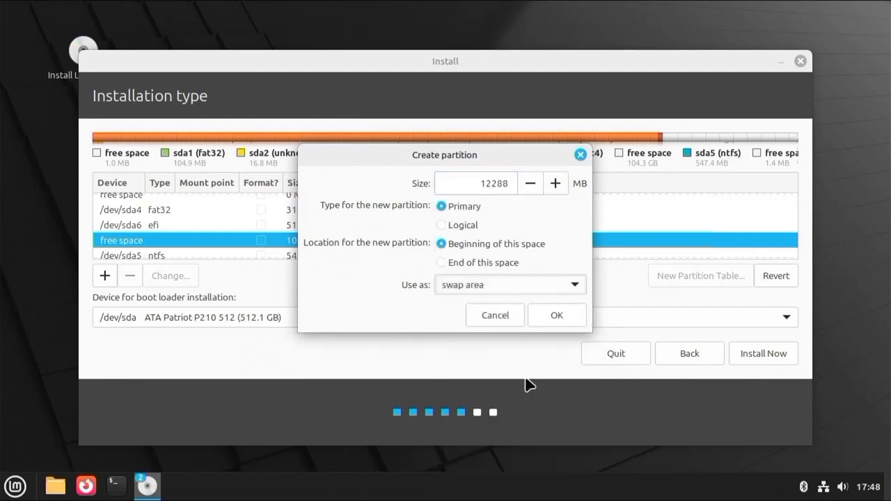
pyautogui.click(555, 315)
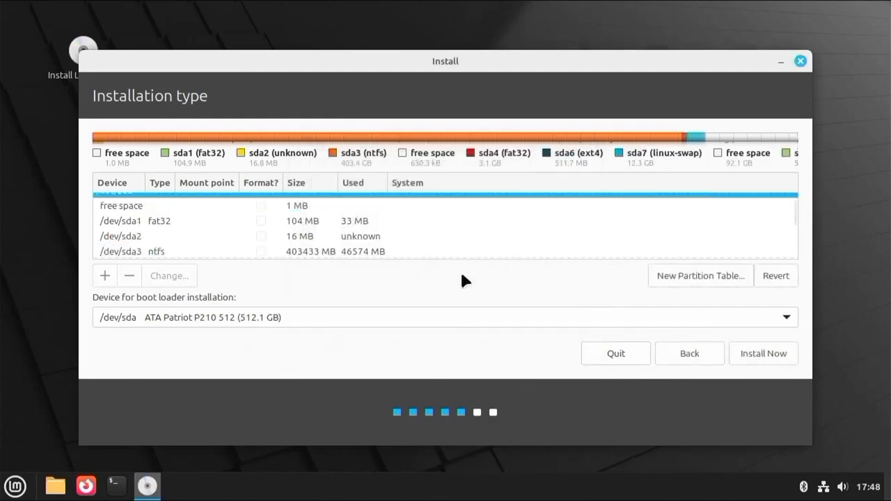
# Step: Create a primary Ext4 partition mounted at / using all 92059 MB of free space after the swap area
pyautogui.scroll(-1, 377, 240)
pyautogui.scroll(-5, 377, 240)
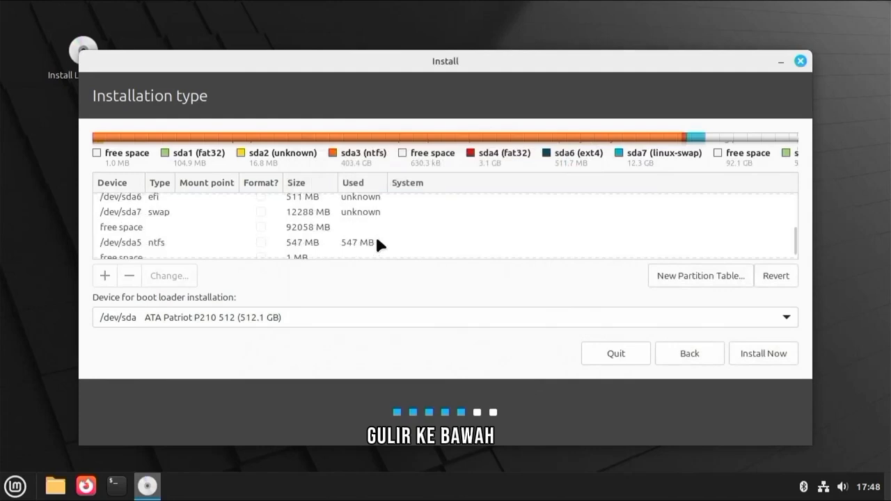
pyautogui.click(330, 227)
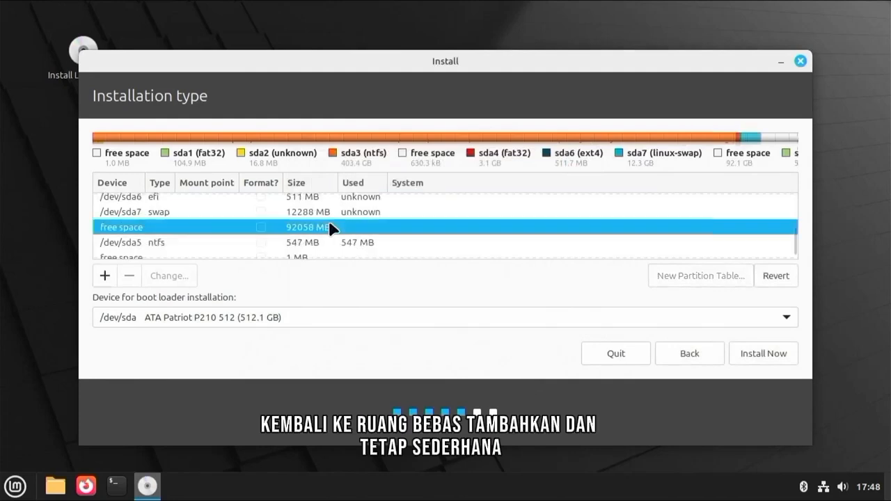
pyautogui.click(106, 276)
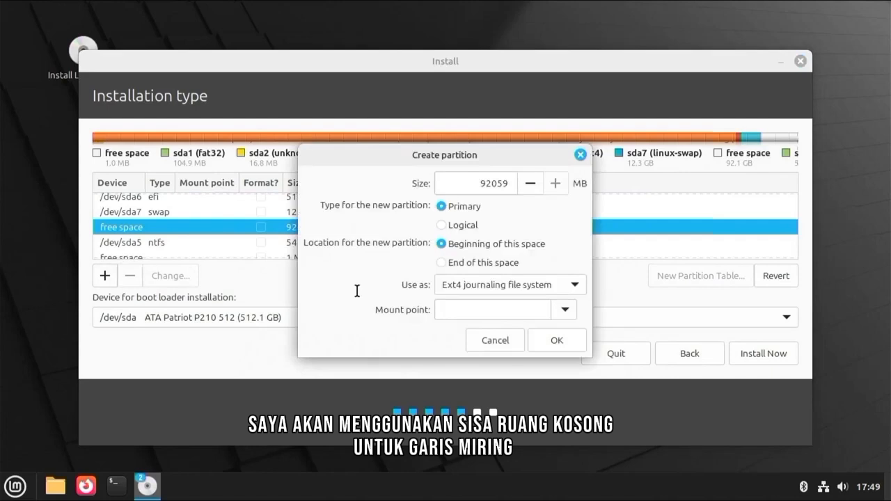
pyautogui.click(564, 310)
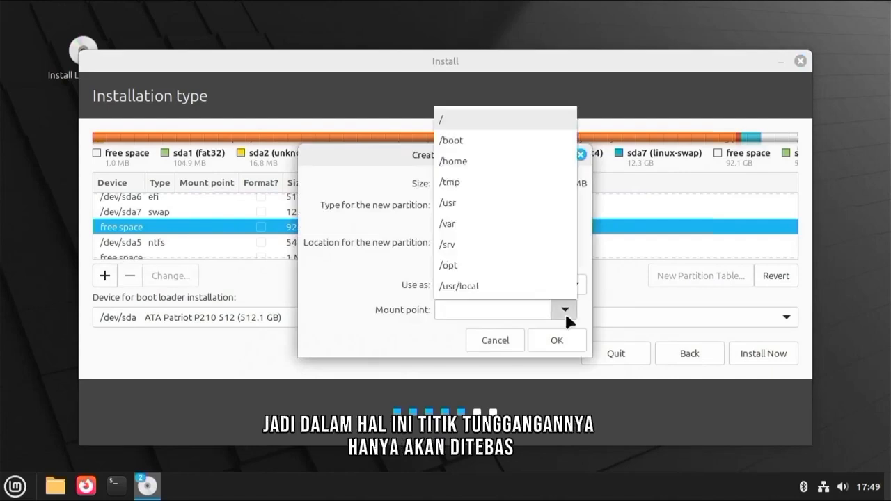
pyautogui.click(519, 124)
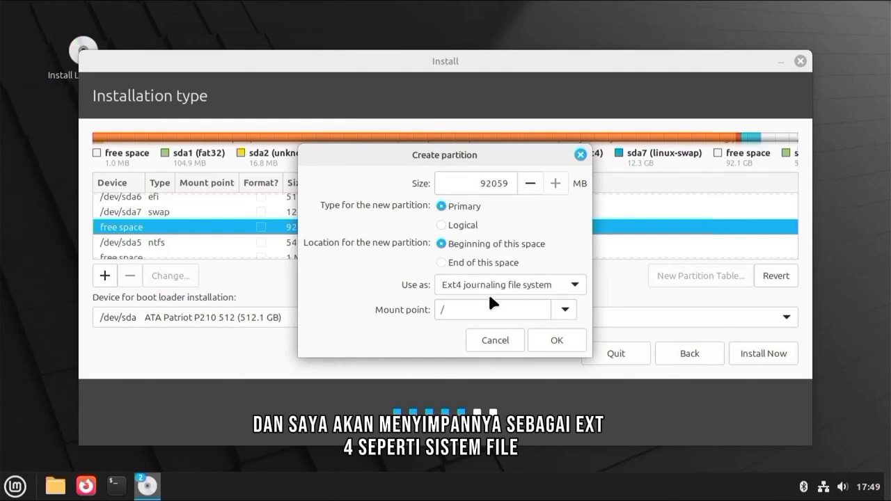
pyautogui.click(561, 337)
# Step: Check the new EFI, swap and root partitions in the partition table
pyautogui.scroll(-3, 502, 225)
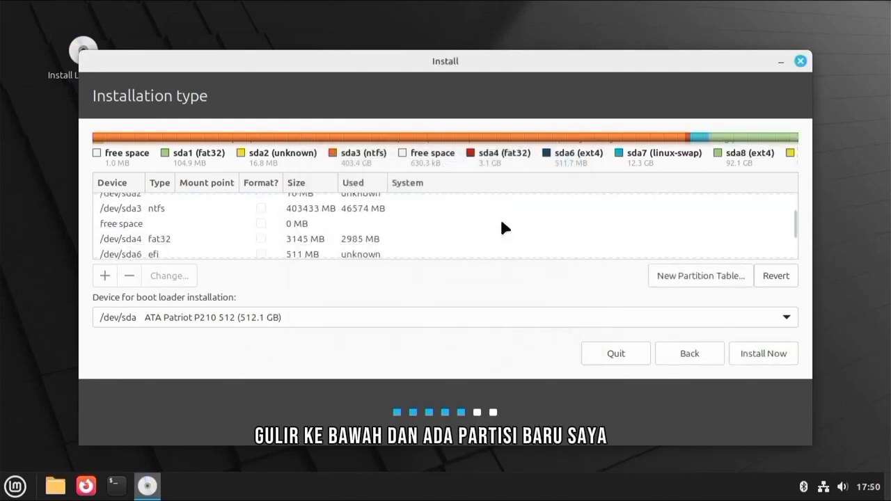
pyautogui.scroll(-1, 394, 211)
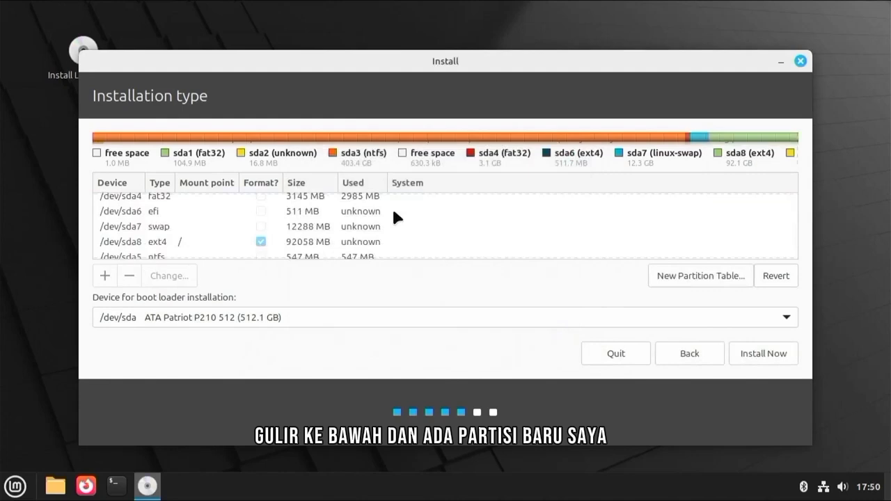
pyautogui.click(393, 211)
pyautogui.click(394, 227)
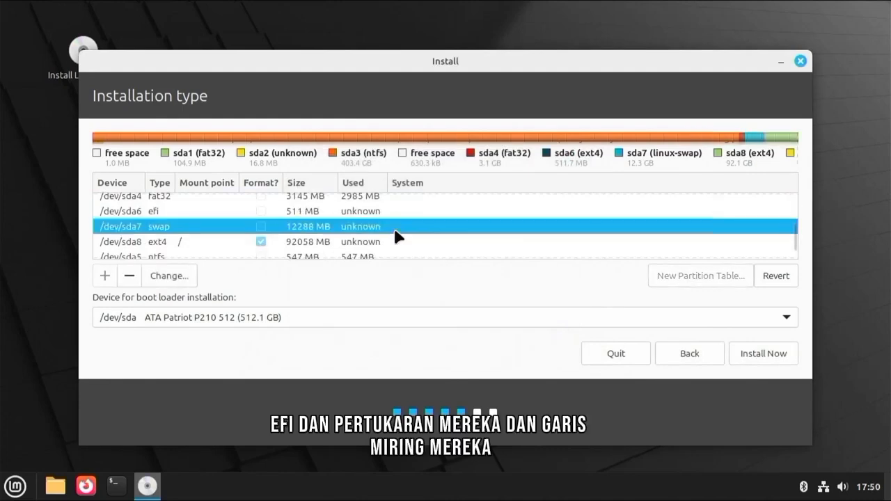
# Step: Set the boot loader installation device to /dev/sda6, start the installation and confirm writing the partition changes to disk
pyautogui.click(395, 243)
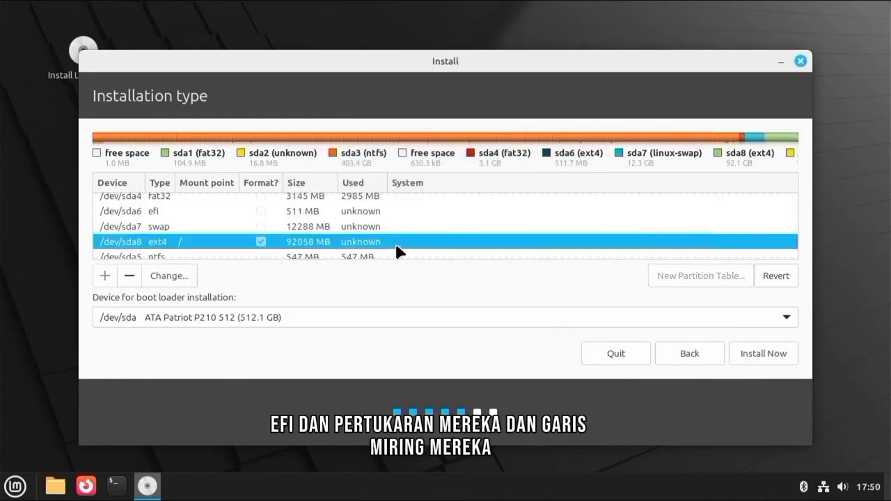
pyautogui.click(291, 317)
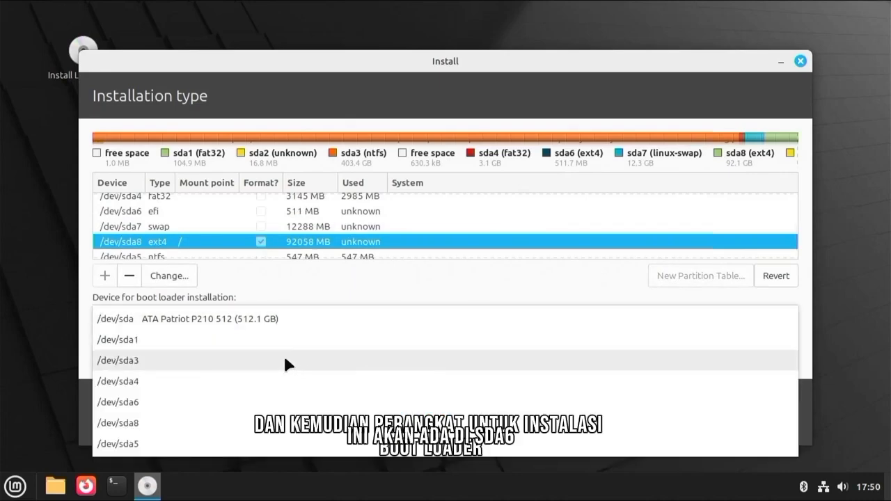
pyautogui.click(198, 402)
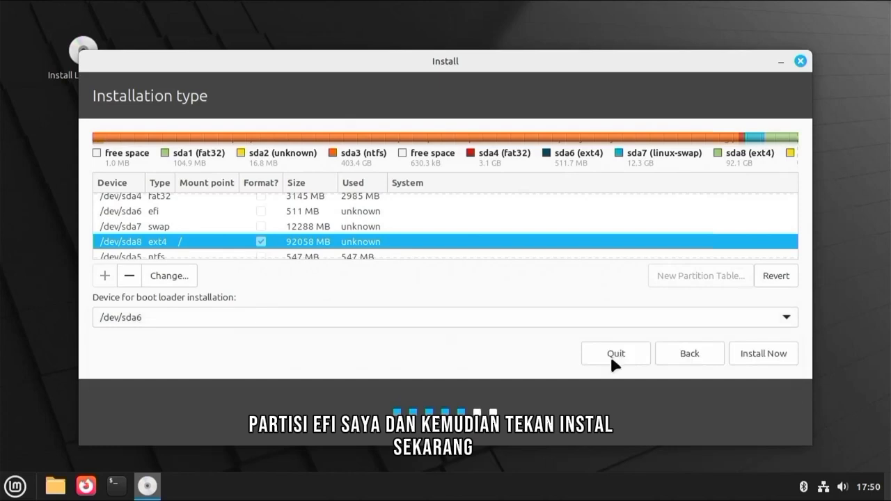
pyautogui.click(753, 355)
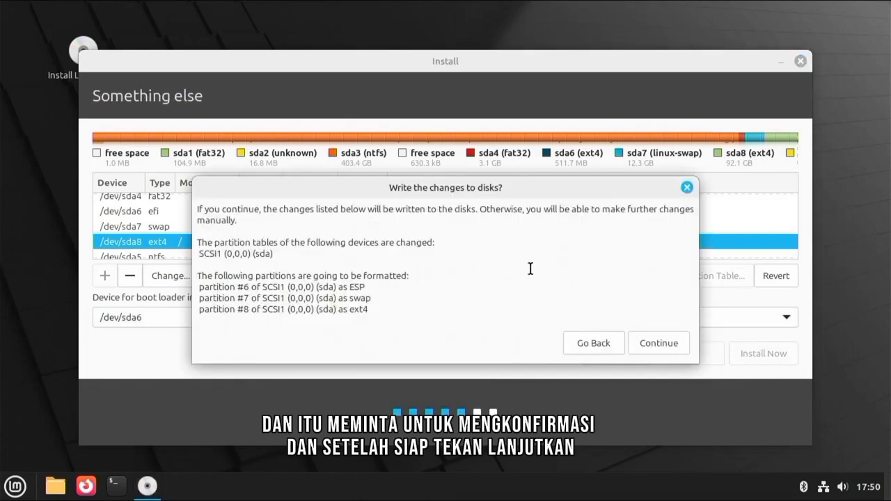
pyautogui.click(648, 346)
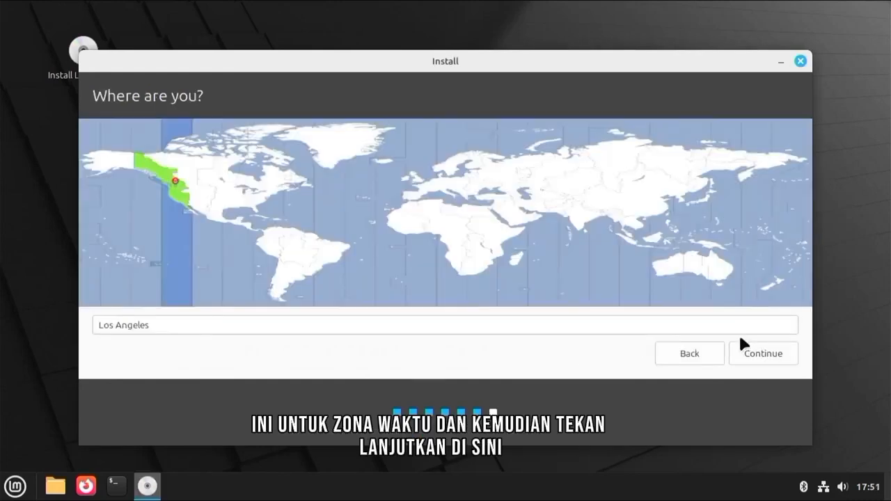
# Step: Accept the Los Angeles time zone and submit the user account form with password login required and home folder encryption off
pyautogui.click(749, 347)
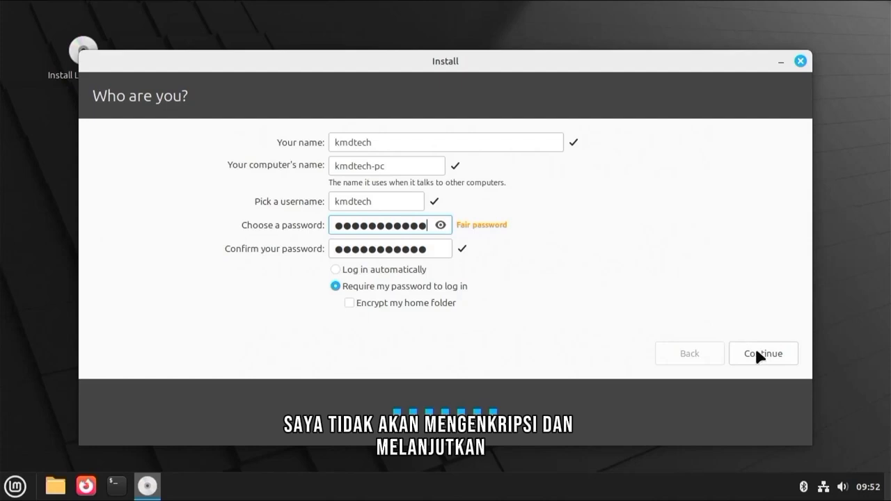
pyautogui.click(757, 353)
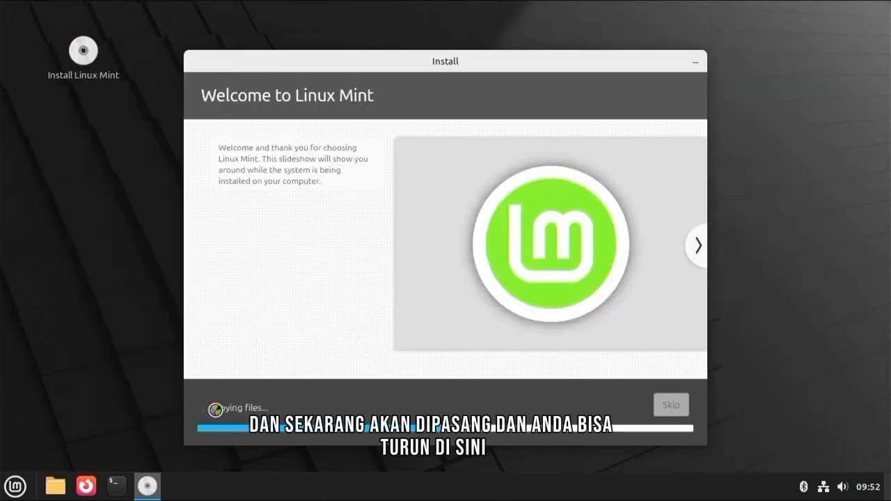
# Step: Show and hide the installation log during file copying, and choose to continue testing once the installation completes
pyautogui.click(209, 408)
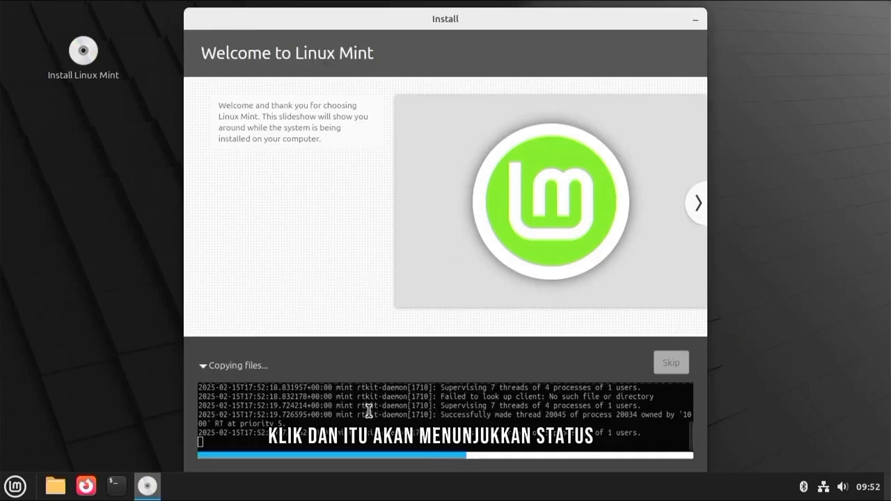
pyautogui.click(220, 367)
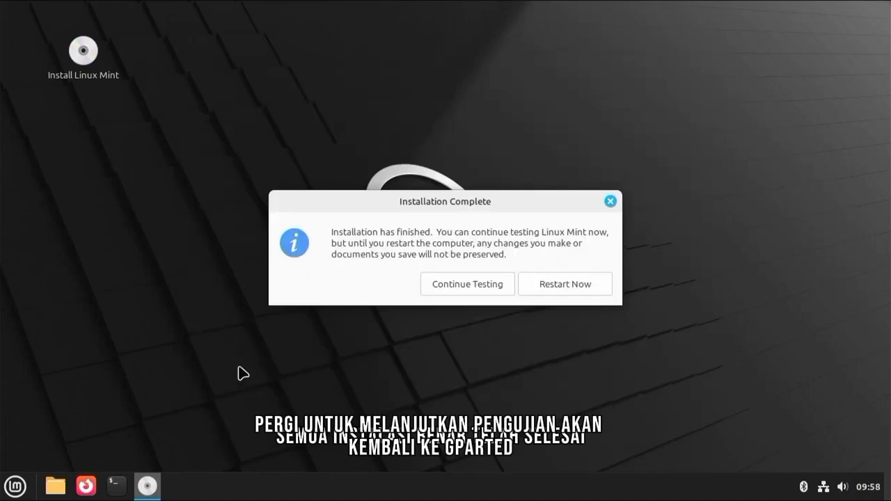
pyautogui.click(498, 282)
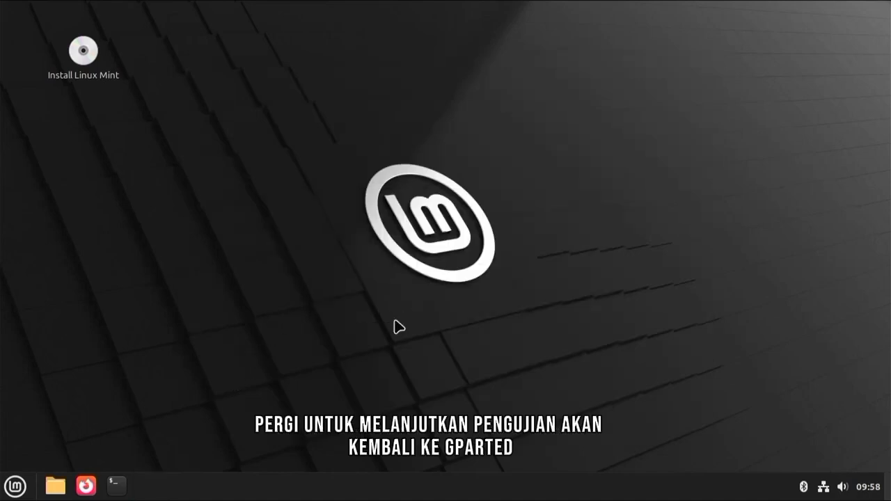
# Step: Switch to GParted, enable the boot flag on the /dev/sda1 EFI system partition and close the program
pyautogui.click(24, 494)
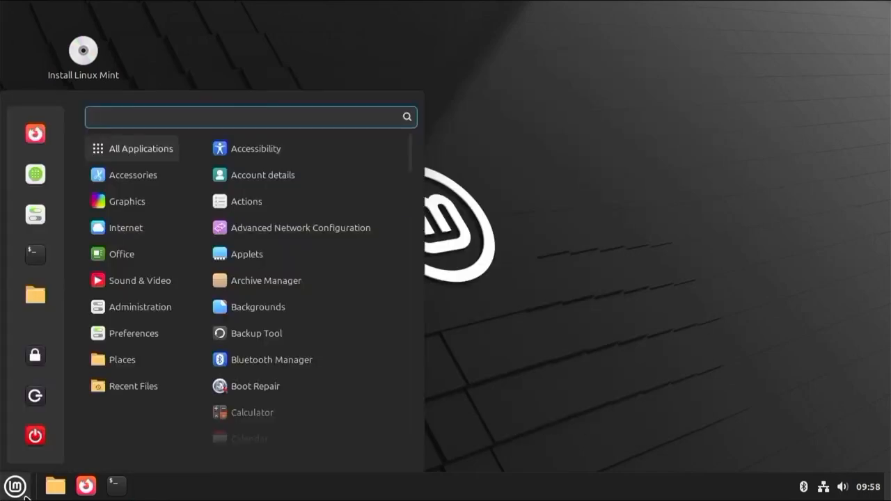
pyautogui.write('gparted')
pyautogui.press('Return')
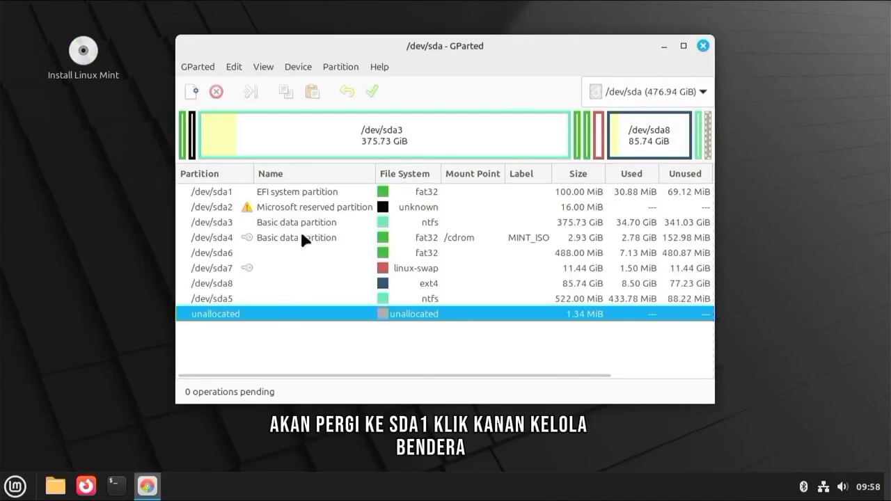
pyautogui.click(287, 192)
pyautogui.rightClick(288, 195)
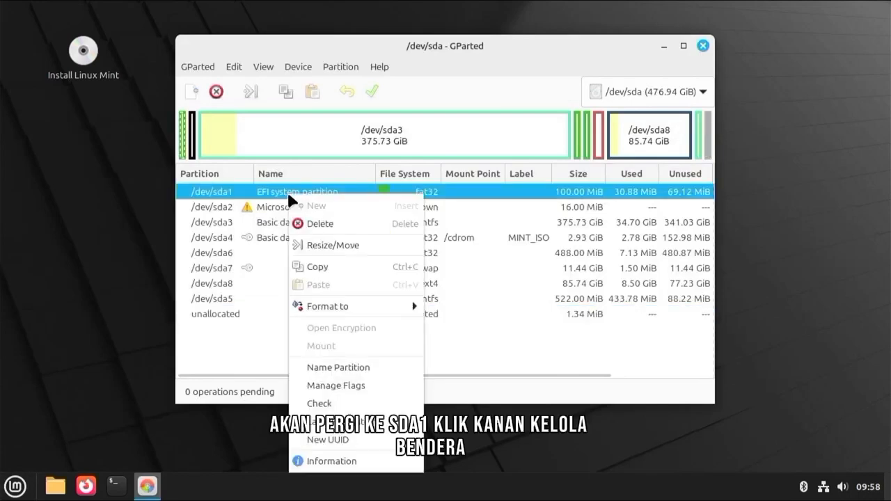
pyautogui.click(361, 387)
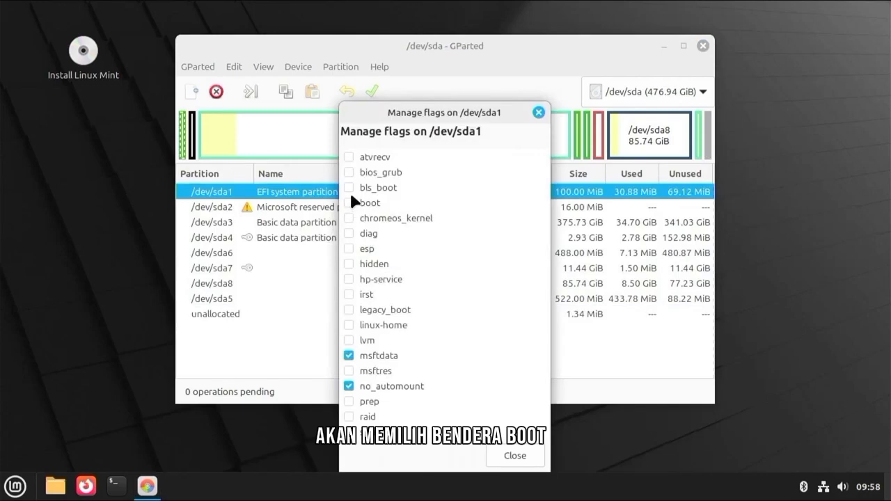
pyautogui.click(349, 202)
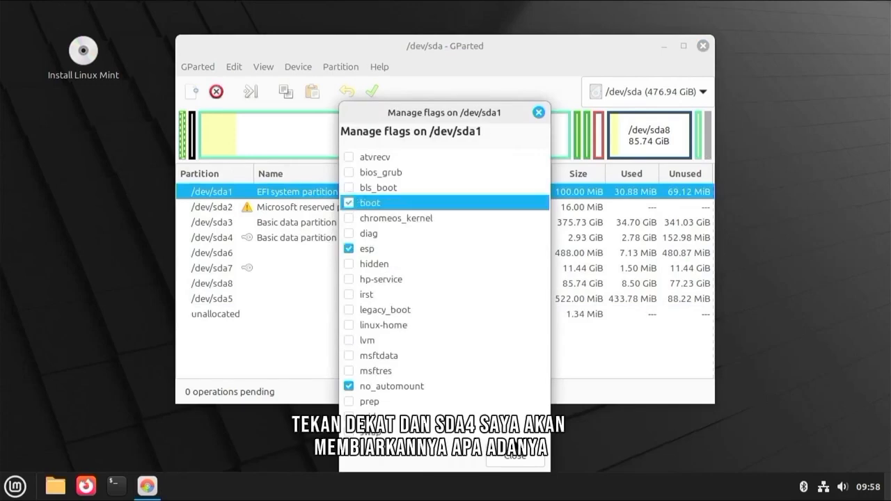
pyautogui.click(515, 461)
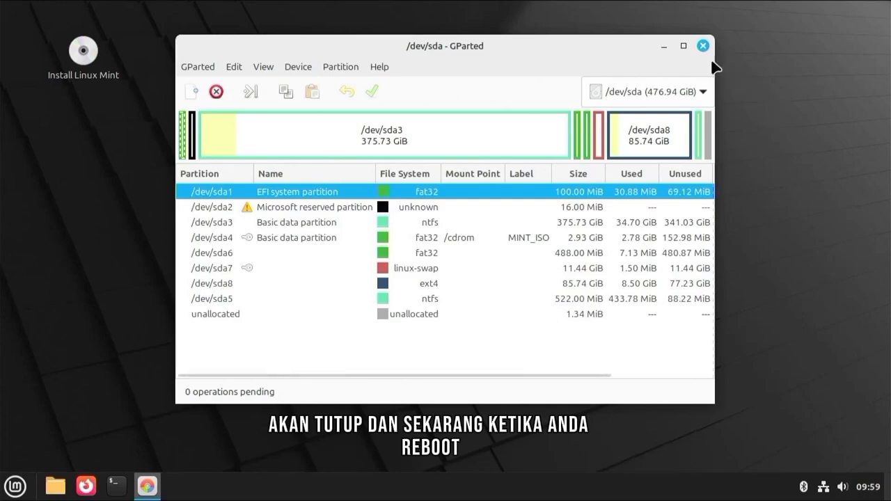
pyautogui.click(702, 45)
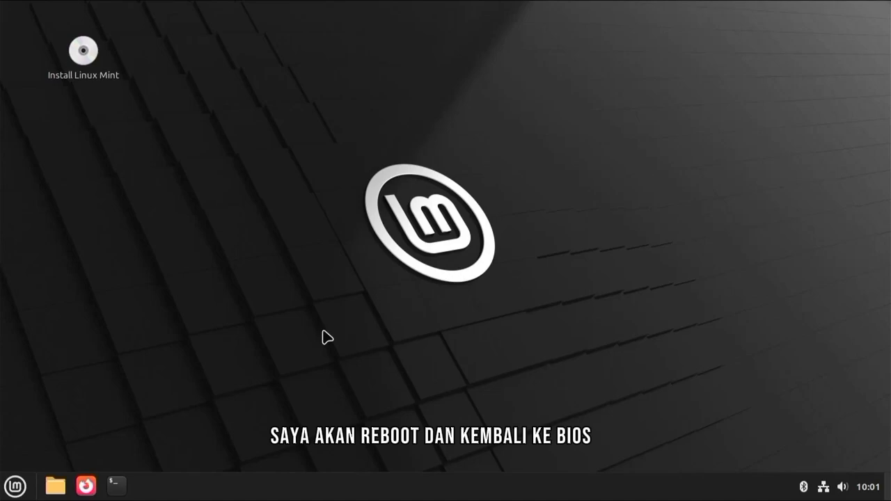
# Step: Restart the computer into the BIOS setup and set ubuntu (P0: Patriot P210 512GB) as Boot Option #1
pyautogui.click(15, 485)
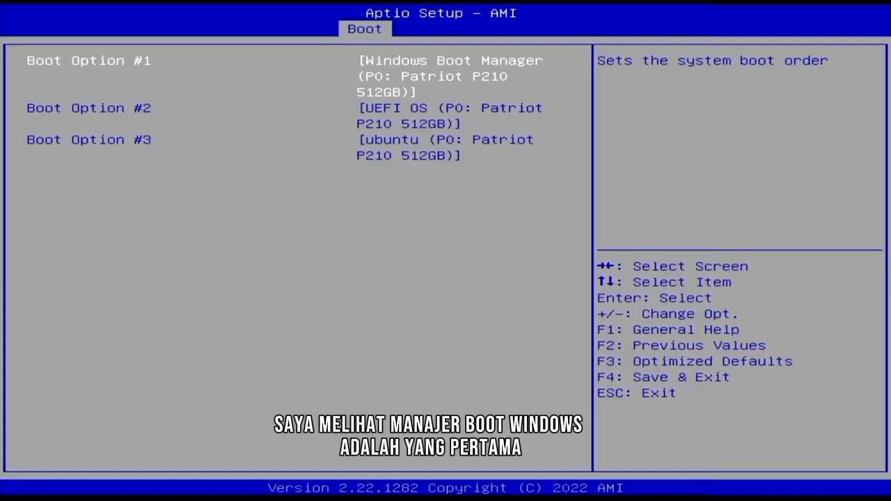
pyautogui.press('Down')
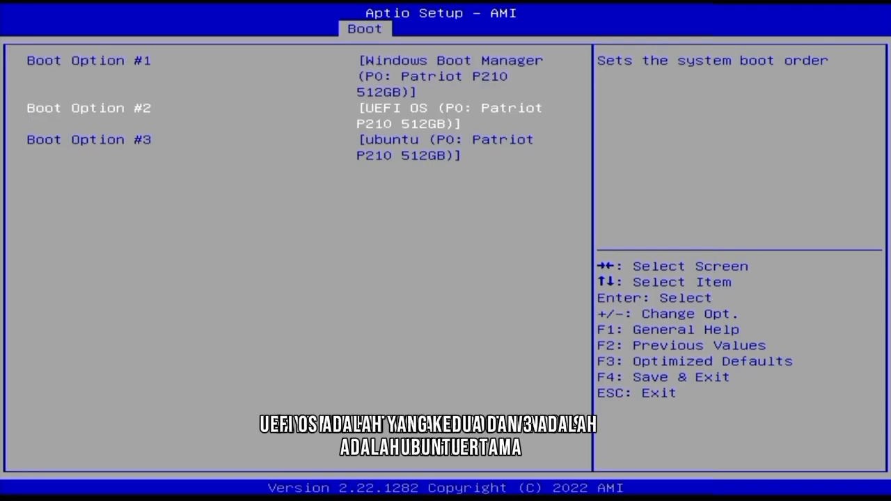
pyautogui.press('Down')
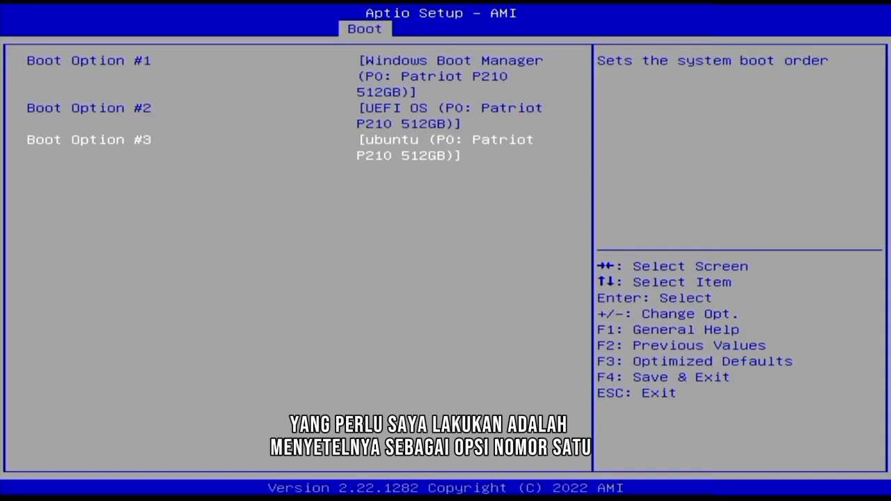
pyautogui.press('Up')
pyautogui.press('Up')
pyautogui.press('+')
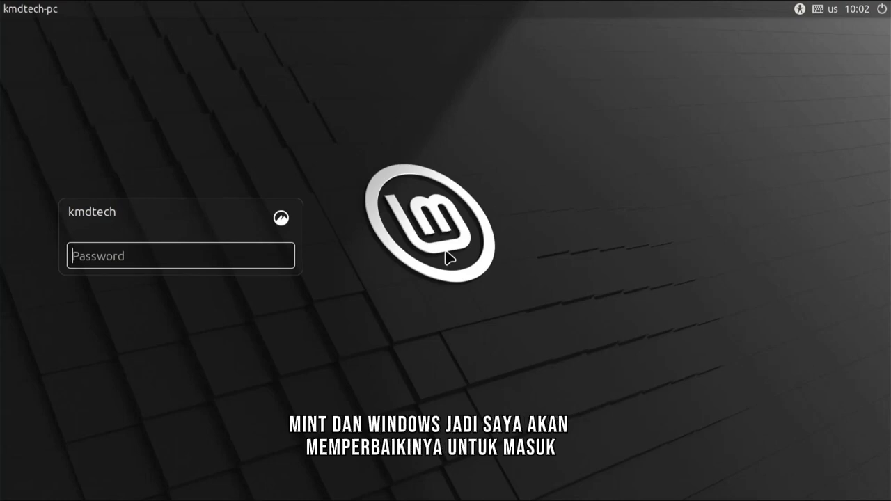
# Step: Log in to the installed Linux Mint with the account password and close the Welcome window
pyautogui.write('************')
pyautogui.press('Return')
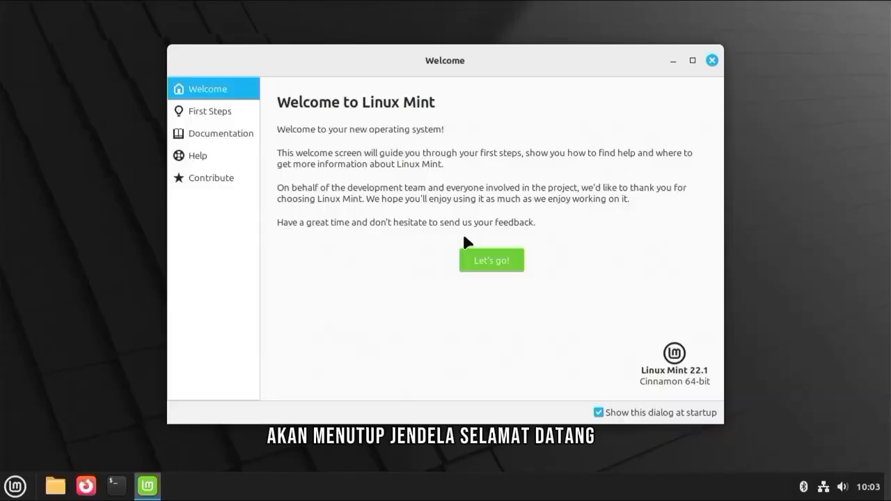
pyautogui.click(712, 60)
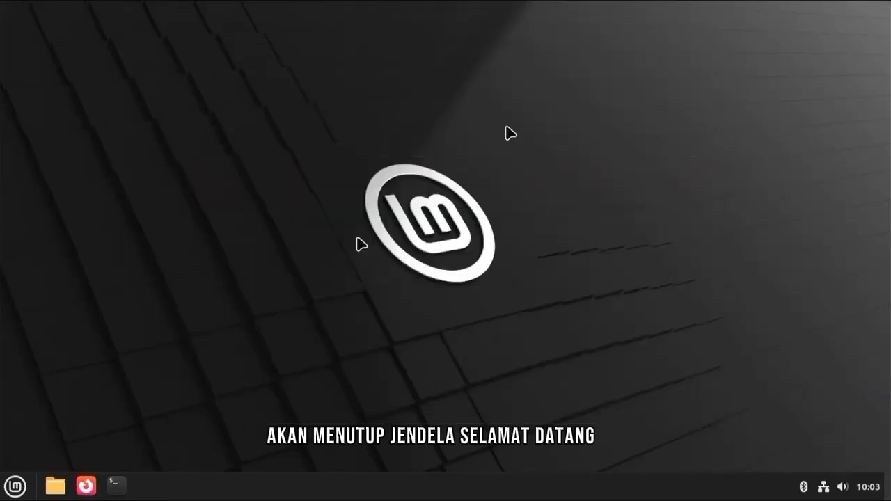
# Step: Open a terminal and start a root shell with sudo su -, authenticating with the account password
pyautogui.click(117, 485)
pyautogui.write('sudo su -')
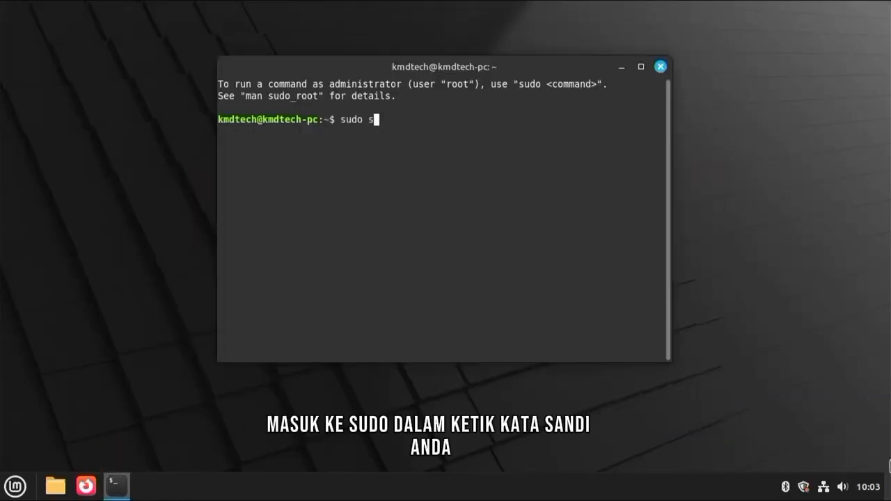
pyautogui.press('Return')
pyautogui.write('*****')
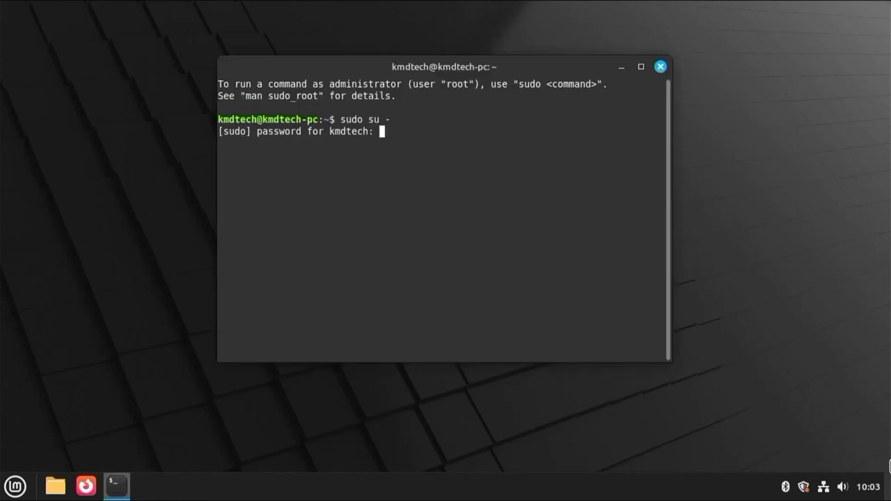
pyautogui.write('******')
pyautogui.press('Return')
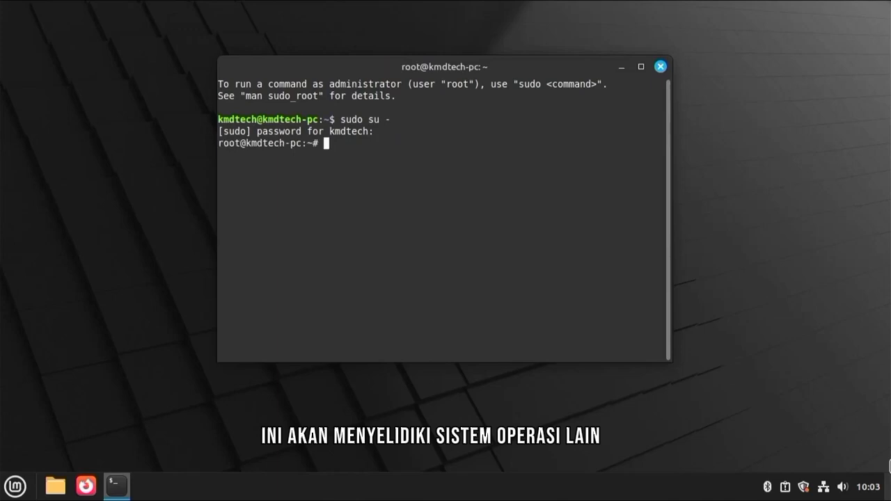
# Step: Probe for other operating systems with os-prober and regenerate the GRUB configuration with grub-mkconfig -o /boot/grub/grub.cfg
pyautogui.write('o')
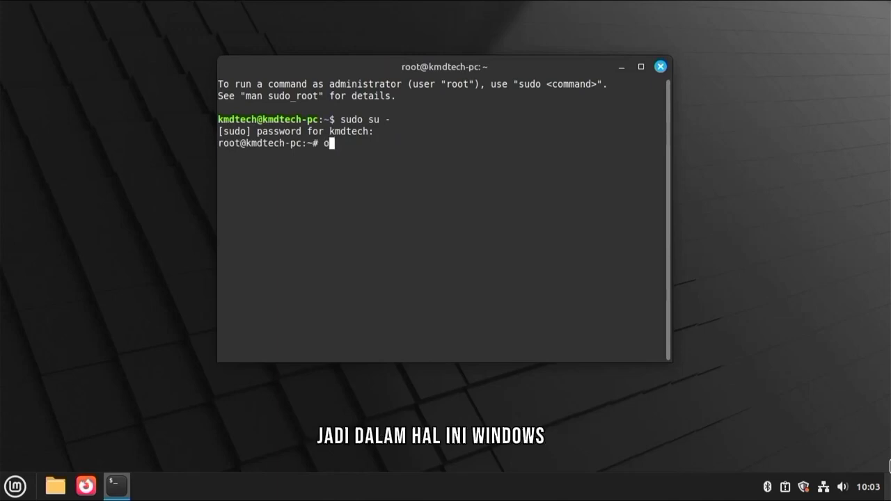
pyautogui.write('s-prober')
pyautogui.press('Return')
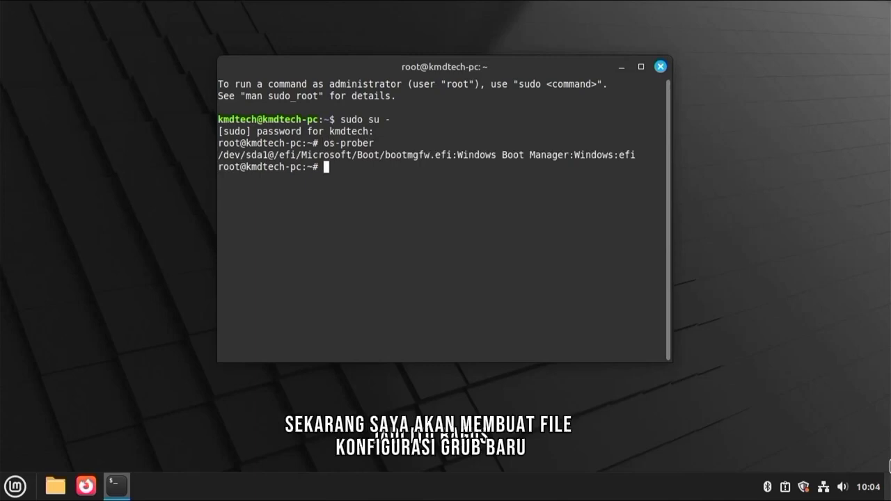
pyautogui.write('grub-mkconfig -o /boot/grub/grub.cfg')
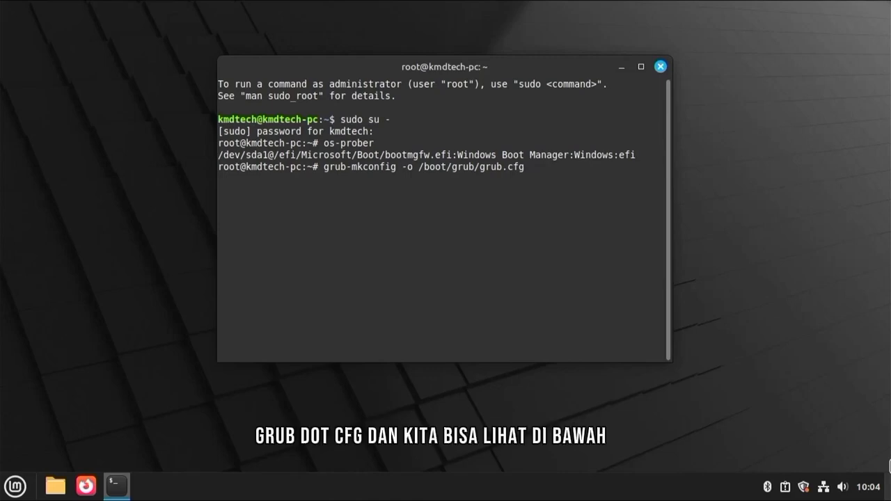
pyautogui.press('Return')
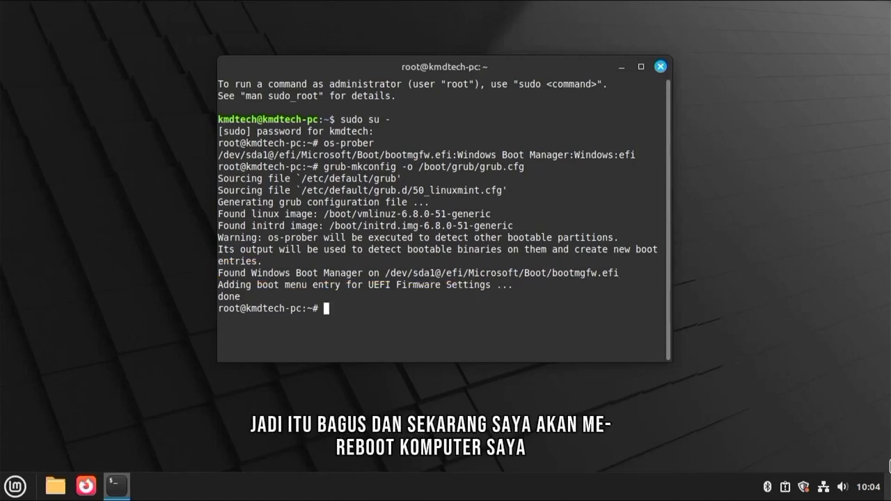
# Step: Reboot the computer from the terminal and boot Linux Mint 22.1 Cinnamon from the GRUB menu
pyautogui.write('reboot')
pyautogui.press('Return')
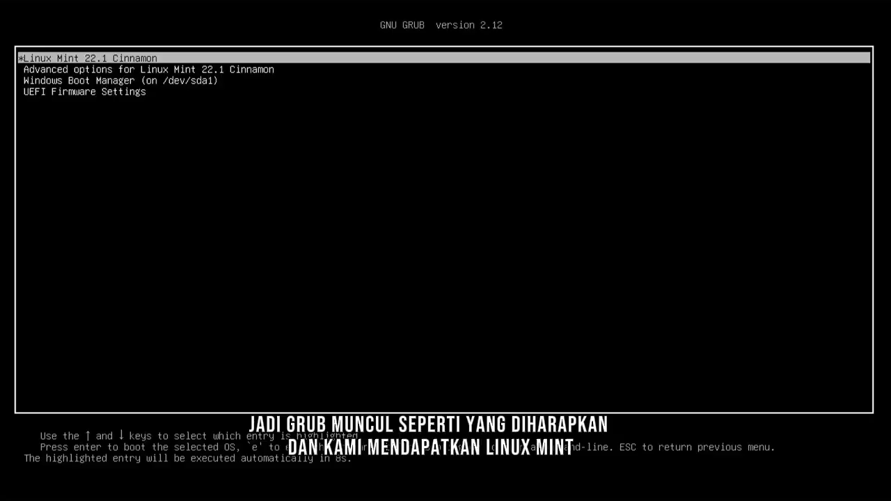
pyautogui.press('Down')
pyautogui.press('Down')
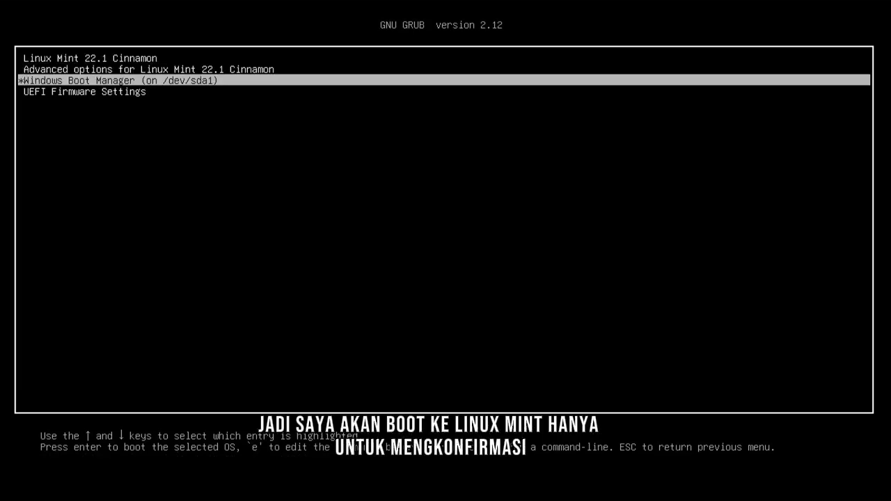
pyautogui.press('Up')
pyautogui.press('Up')
pyautogui.press('Return')
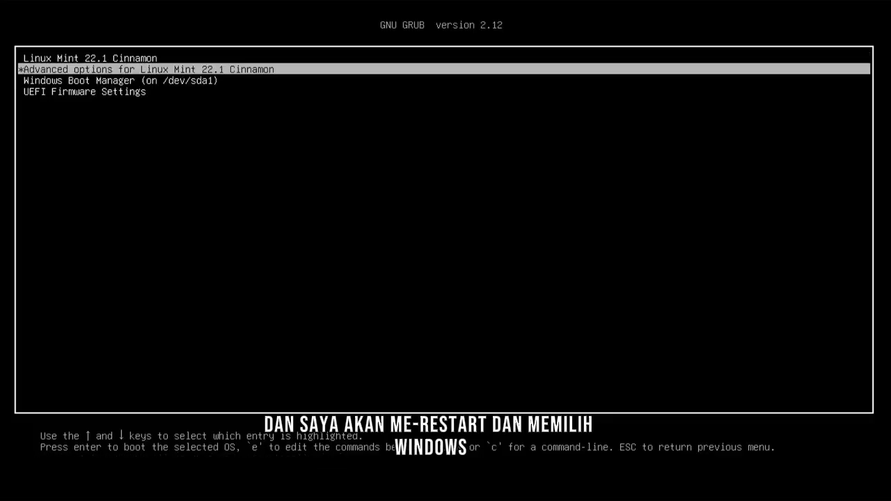
# Step: Boot Windows through the Windows Boot Manager (on /dev/sda1) entry in the GRUB menu
pyautogui.press('Down')
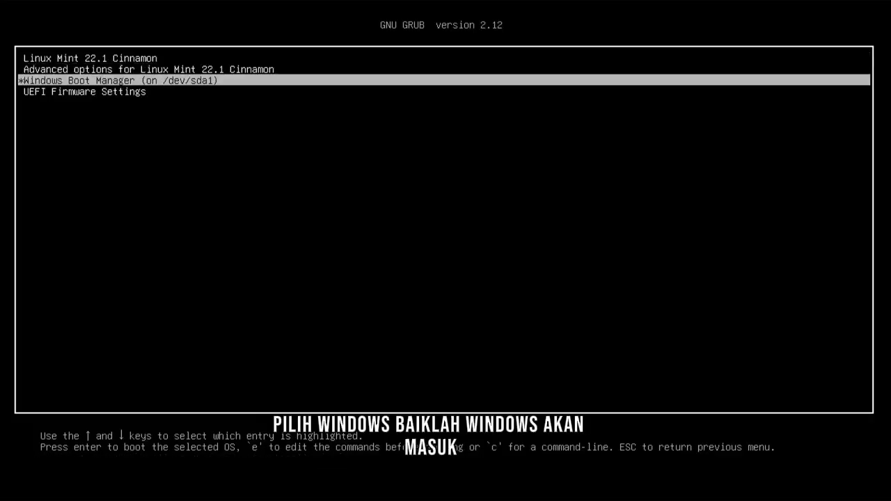
pyautogui.press('Return')
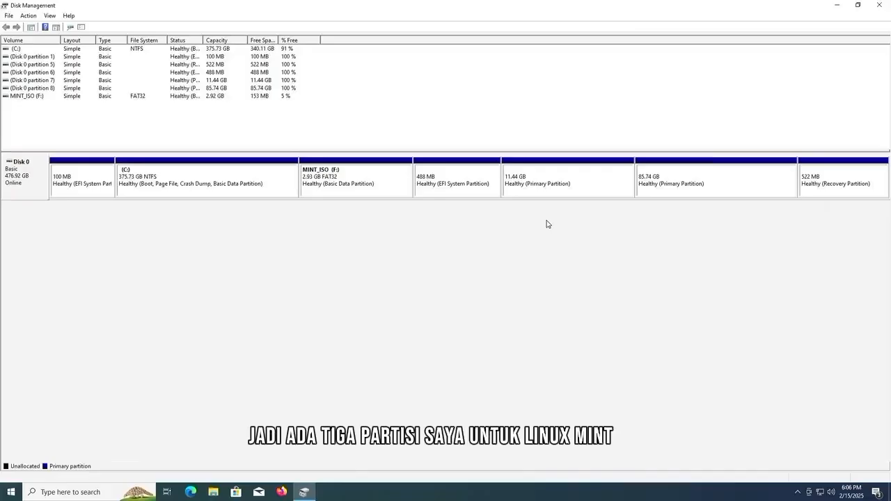
# Step: Review the three Linux Mint partitions on Disk 0 and delete the MINT_ISO (F:) volume, confirming the data erasure
pyautogui.click(496, 194)
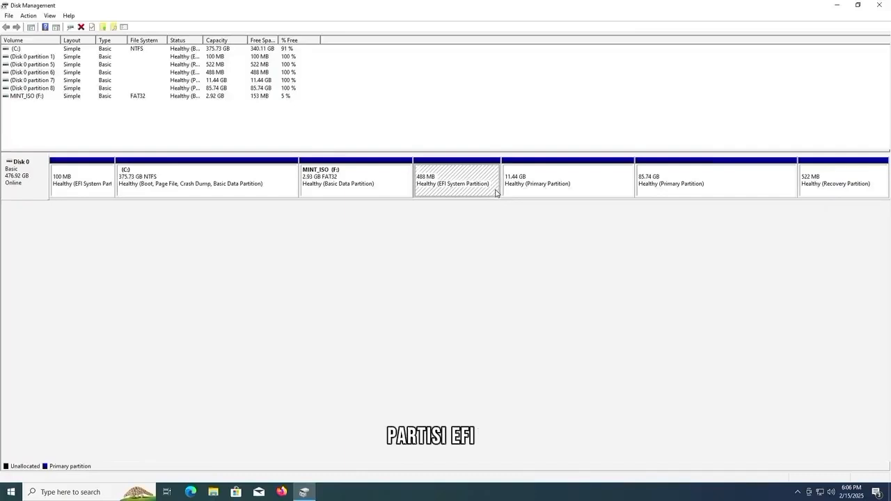
pyautogui.click(551, 192)
pyautogui.click(670, 196)
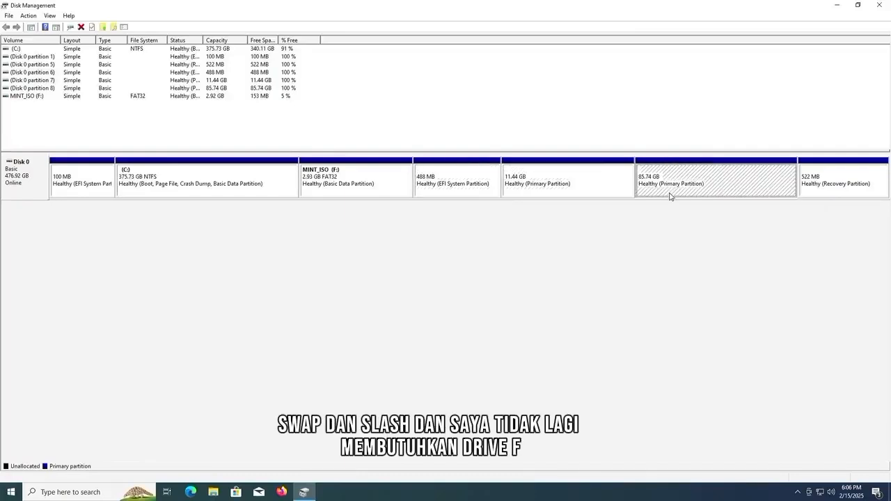
pyautogui.click(373, 193)
pyautogui.rightClick(373, 194)
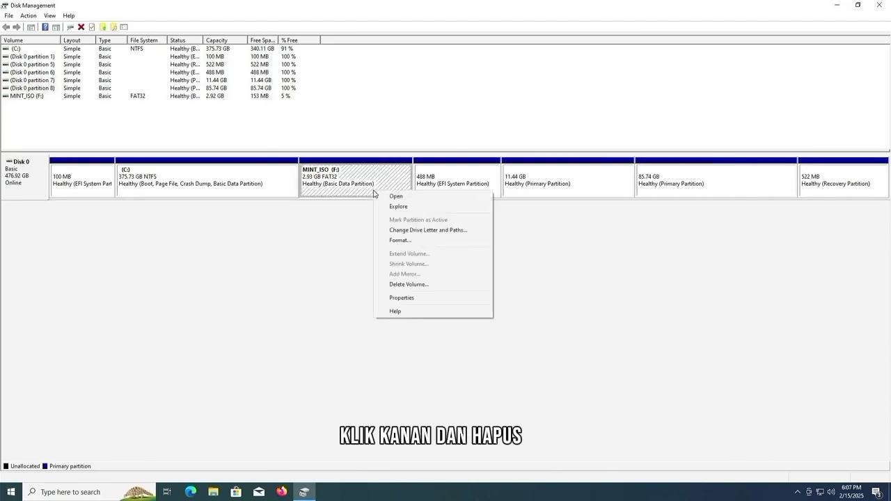
pyautogui.click(425, 281)
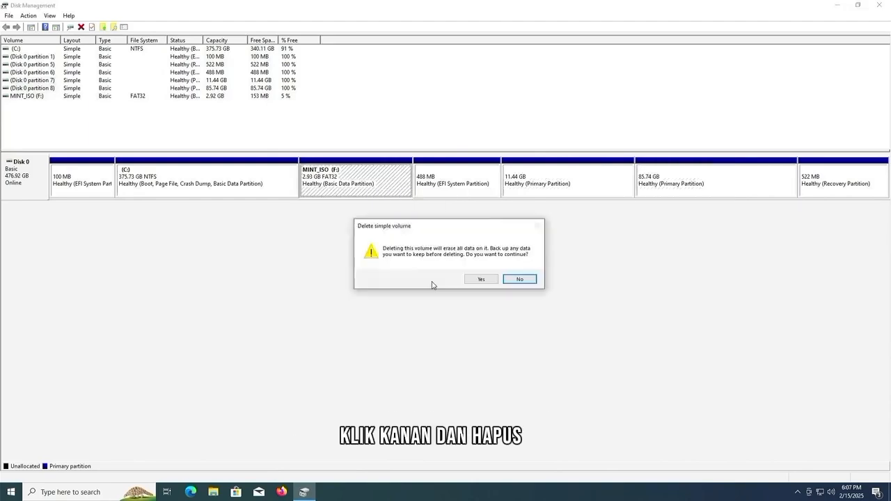
pyautogui.click(480, 279)
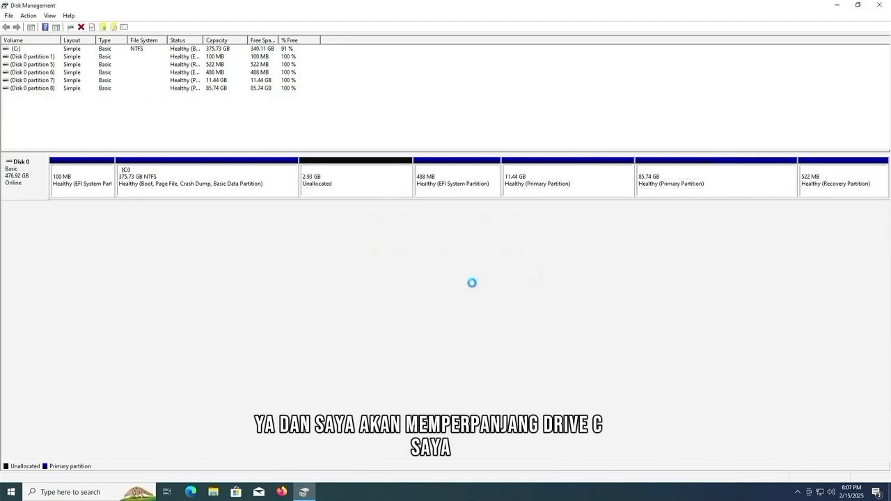
# Step: Extend the C: volume with all of the adjacent unallocated space on Disk 0 (2999 MB)
pyautogui.click(270, 187)
pyautogui.rightClick(270, 187)
pyautogui.click(321, 248)
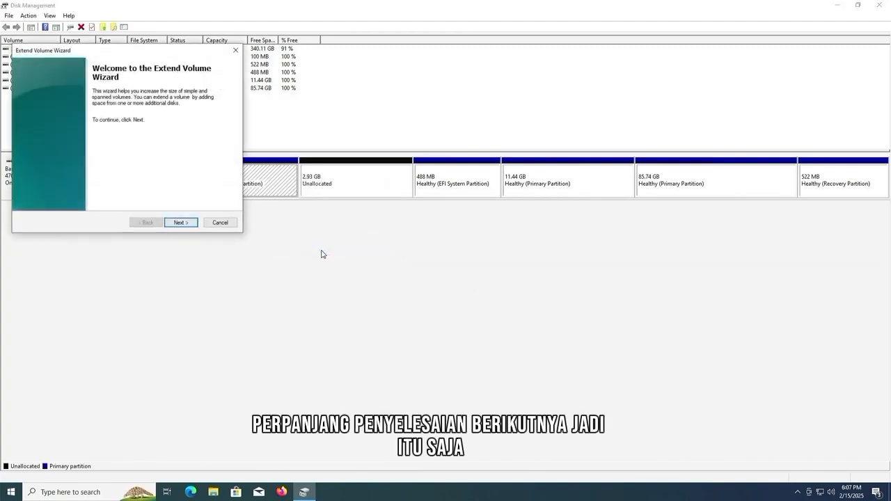
pyautogui.click(192, 224)
pyautogui.click(188, 224)
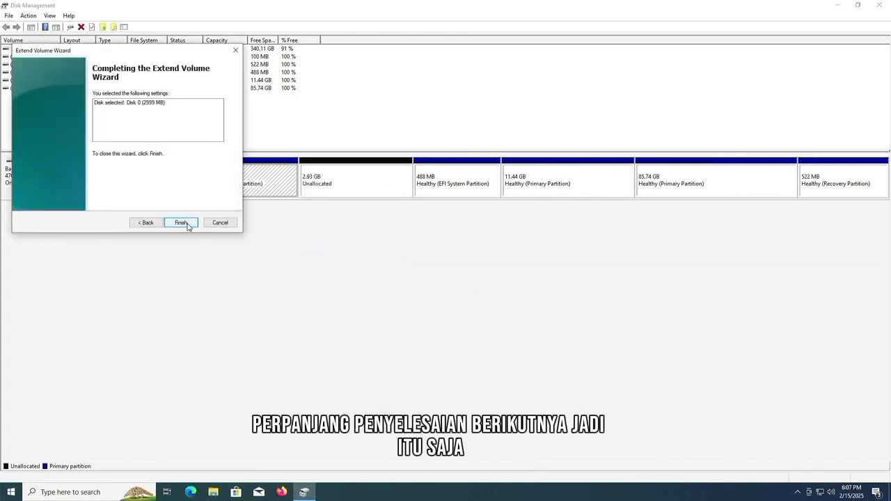
pyautogui.click(181, 222)
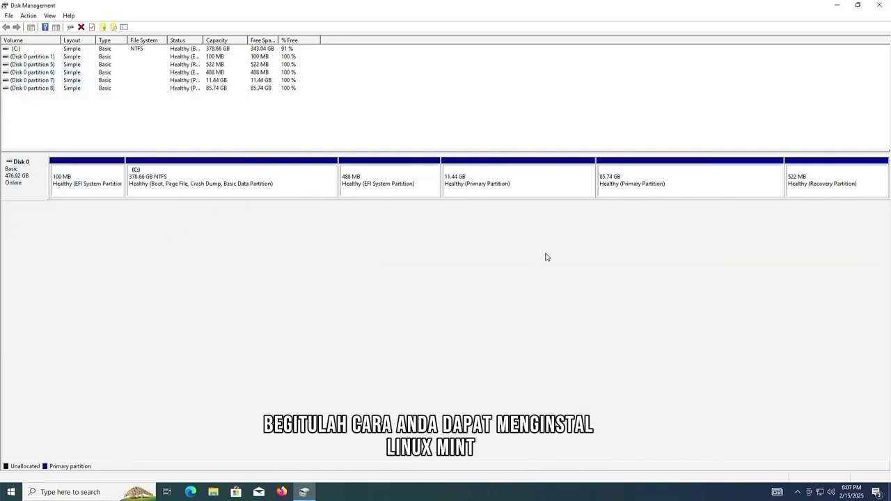